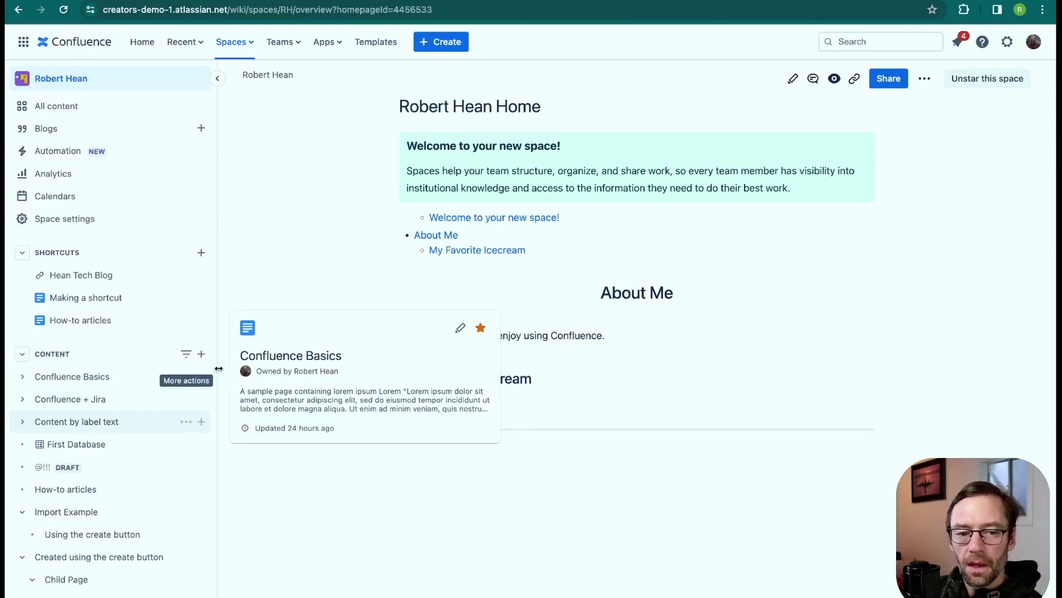
- Create a new database in the space and title it 'Course Lesson Tracker'
{"action": "left_click", "coordinate": [201, 353]}
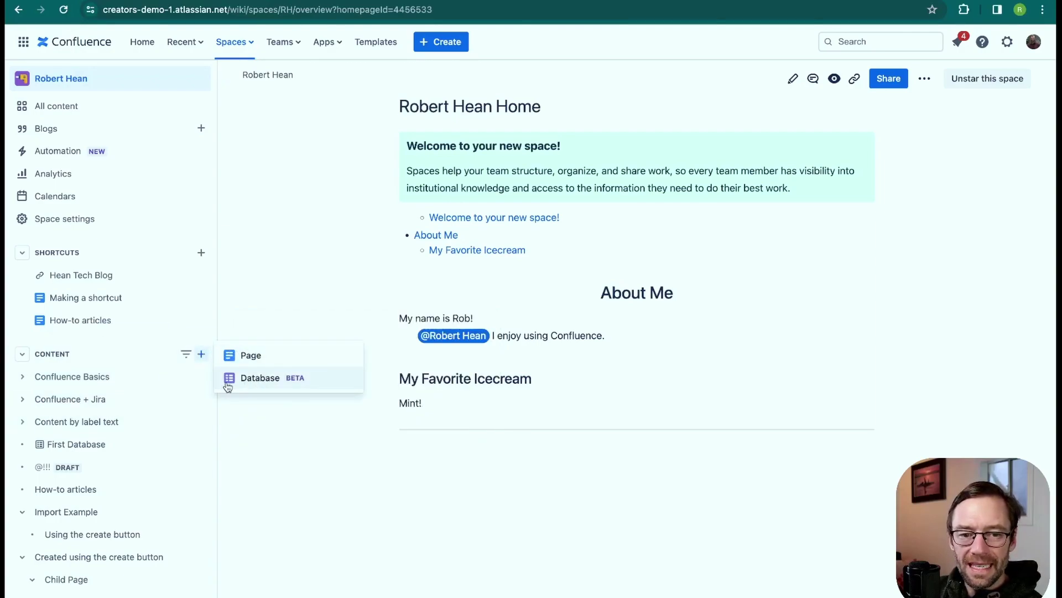
{"action": "left_click", "coordinate": [273, 379]}
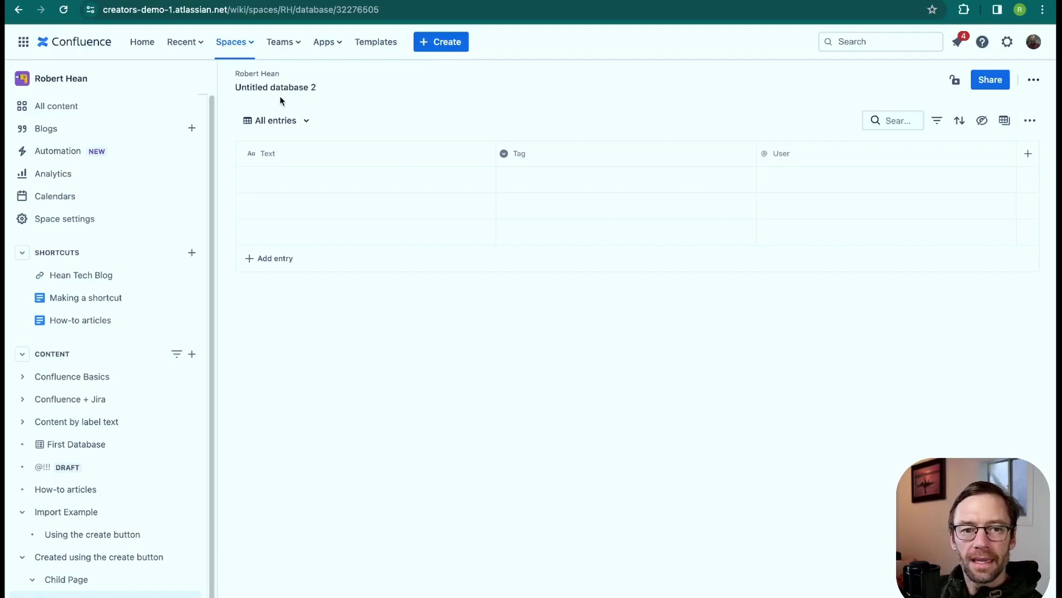
{"action": "left_click", "coordinate": [313, 88]}
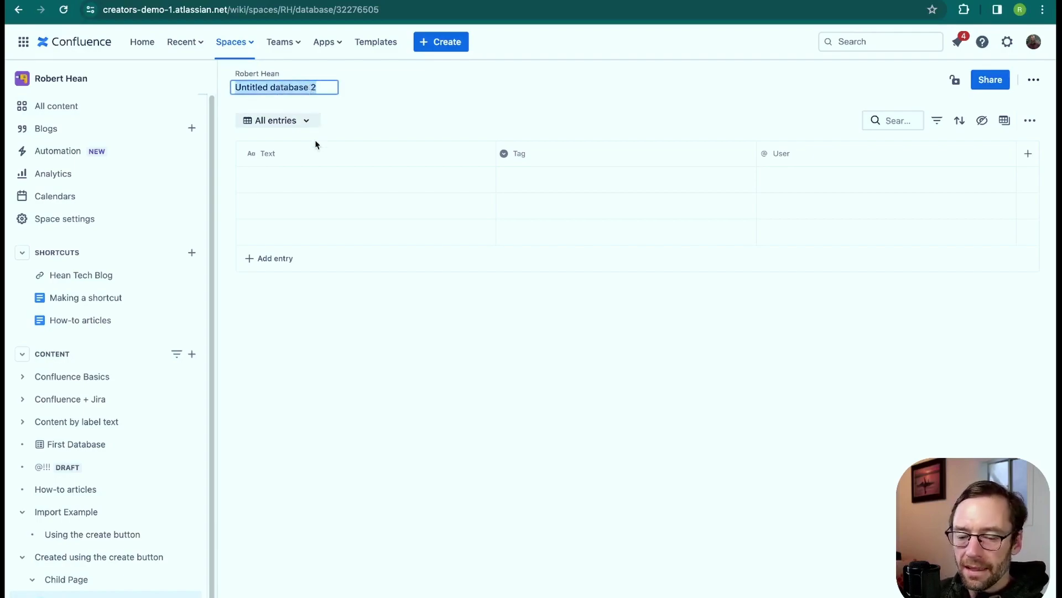
{"action": "type", "text": "Course Lesson Tracker"}
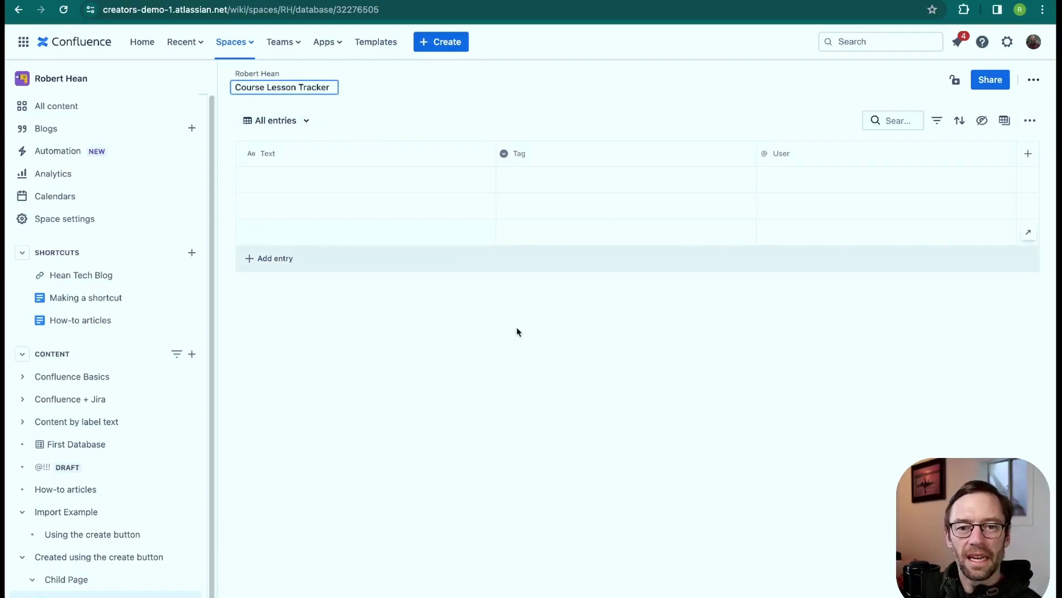
{"action": "left_click", "coordinate": [507, 304]}
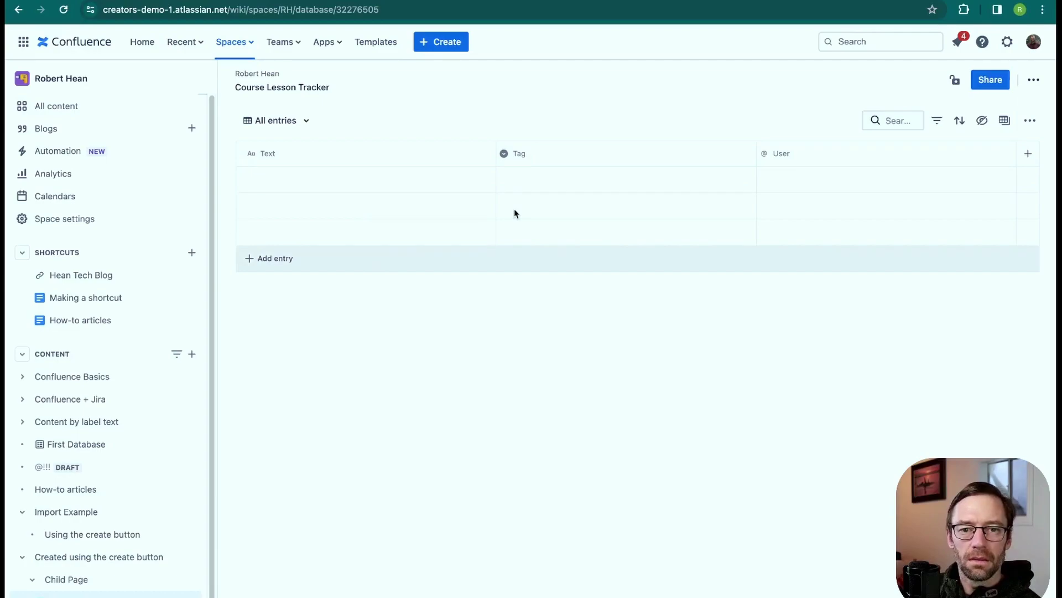
{"action": "left_click", "coordinate": [307, 122]}
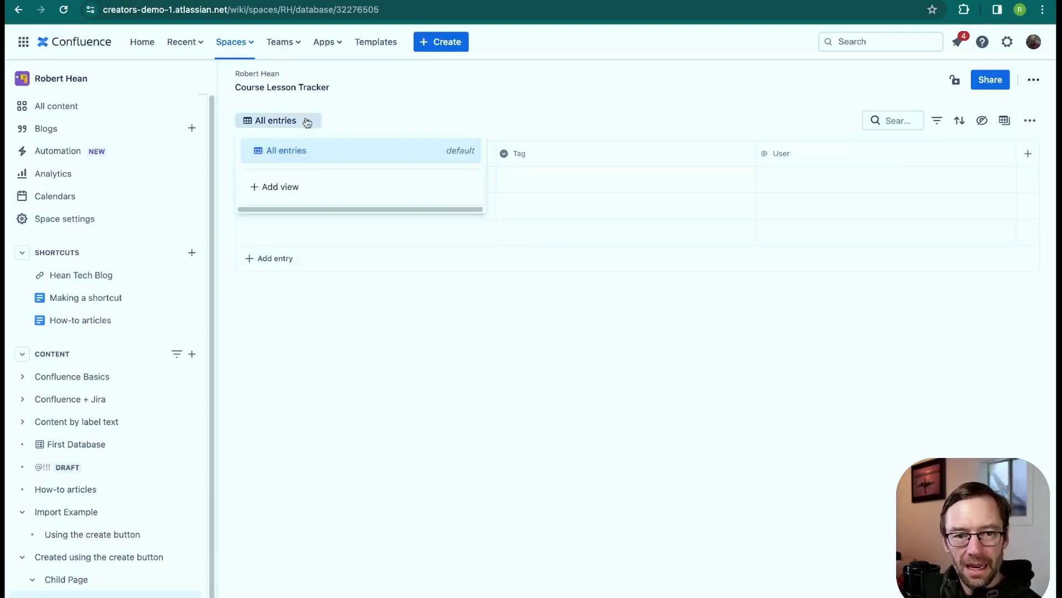
{"action": "left_click", "coordinate": [441, 107]}
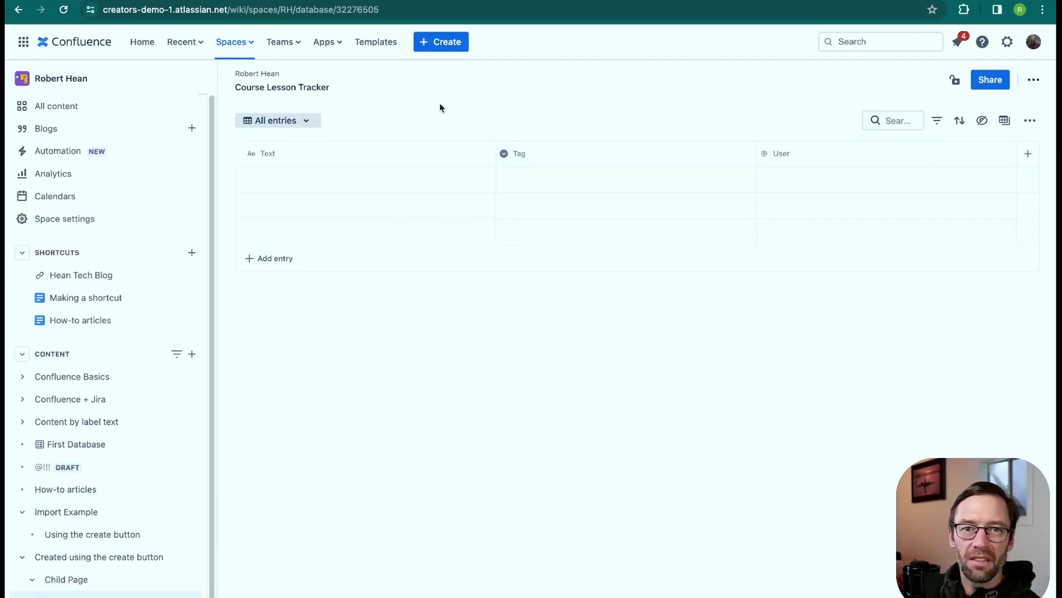
{"action": "left_click", "coordinate": [871, 116]}
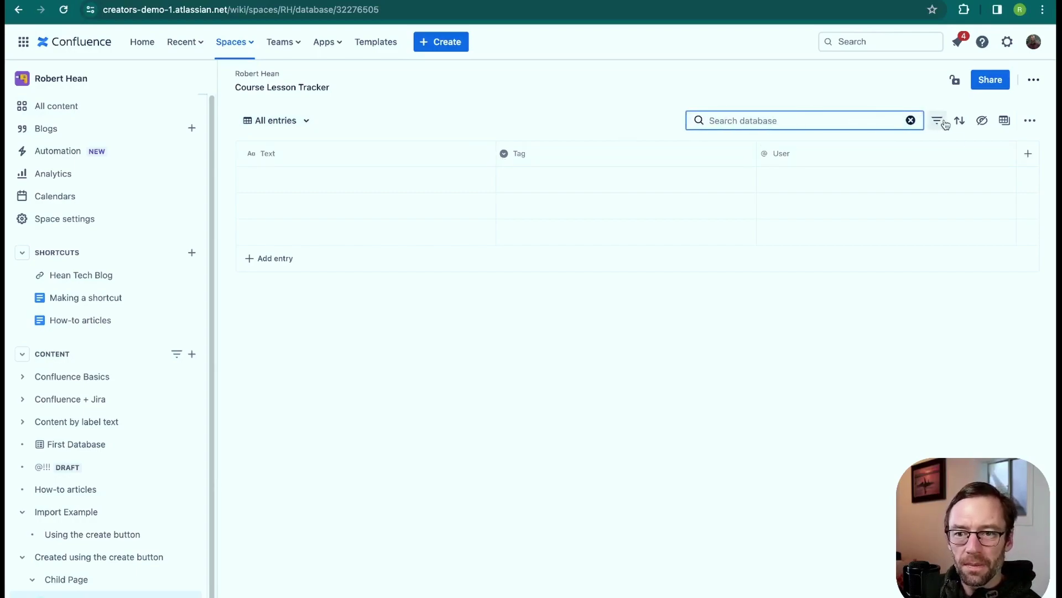
{"action": "left_click", "coordinate": [1005, 121]}
{"action": "left_click", "coordinate": [910, 156]}
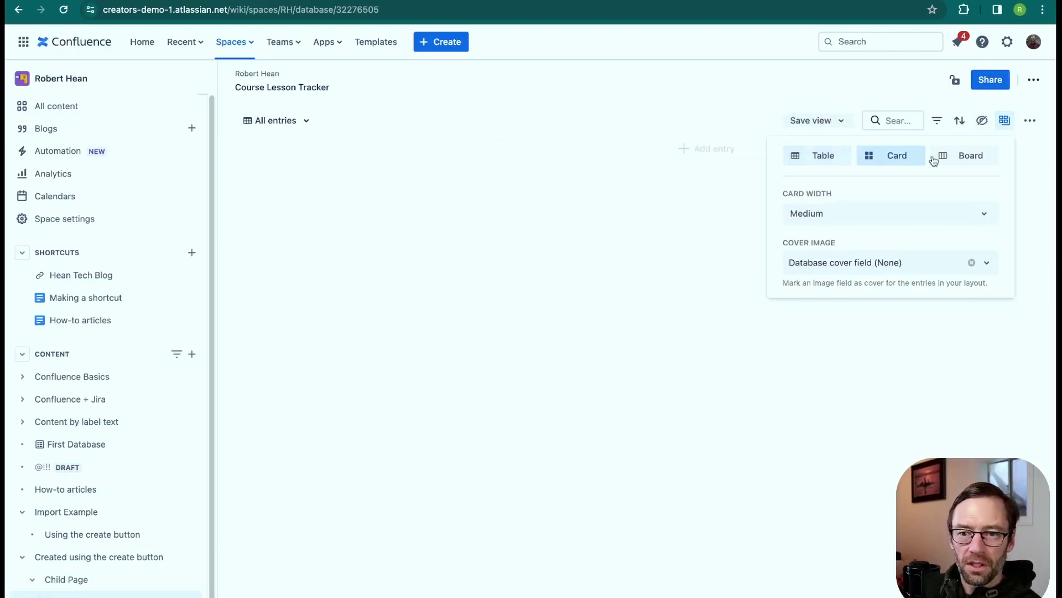
{"action": "left_click", "coordinate": [969, 155]}
{"action": "left_click", "coordinate": [830, 158]}
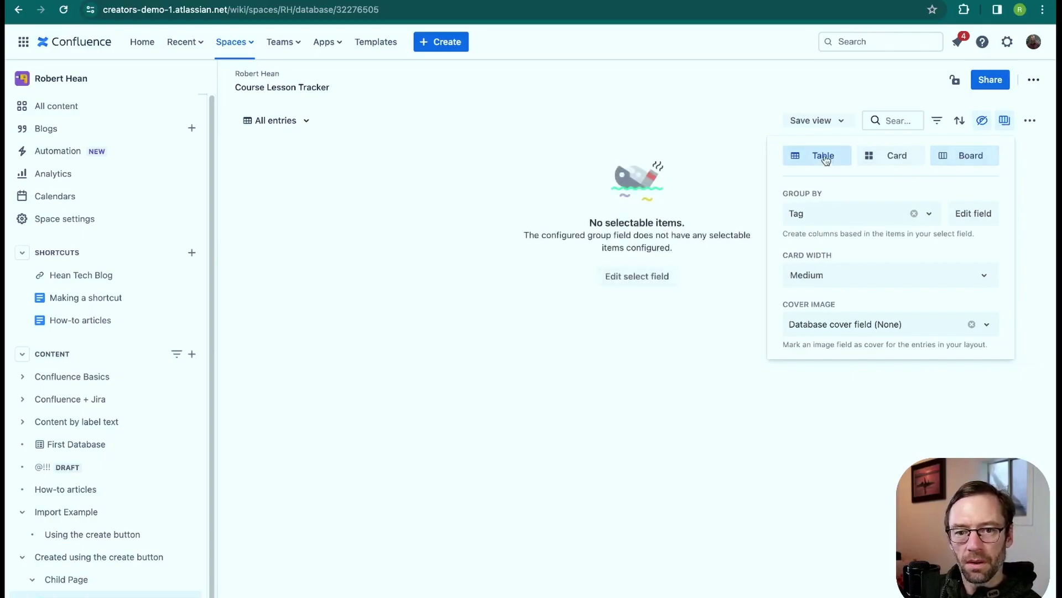
{"action": "left_click", "coordinate": [1030, 119]}
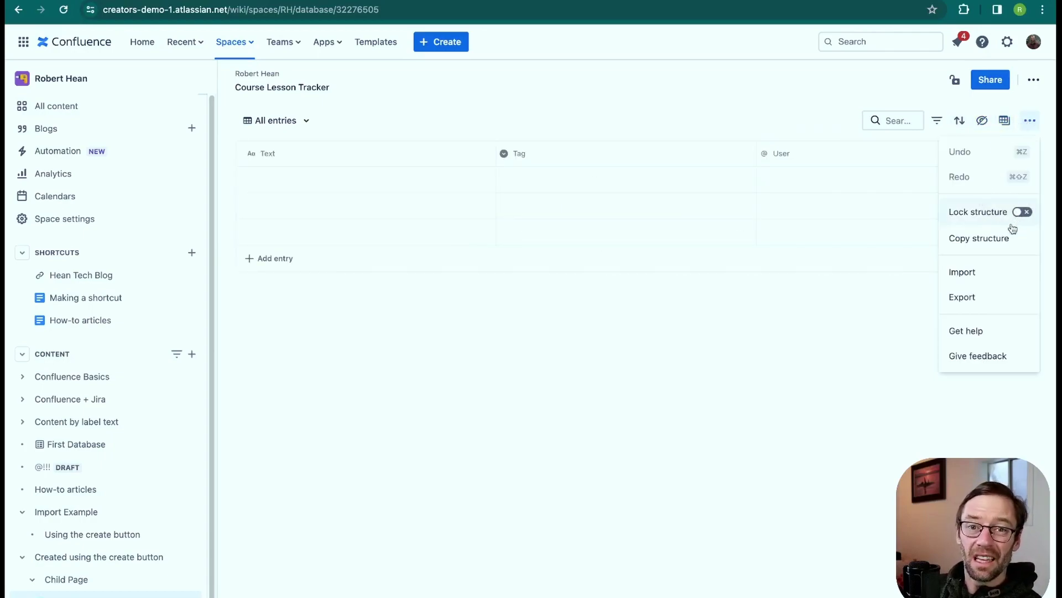
{"action": "left_click", "coordinate": [977, 297]}
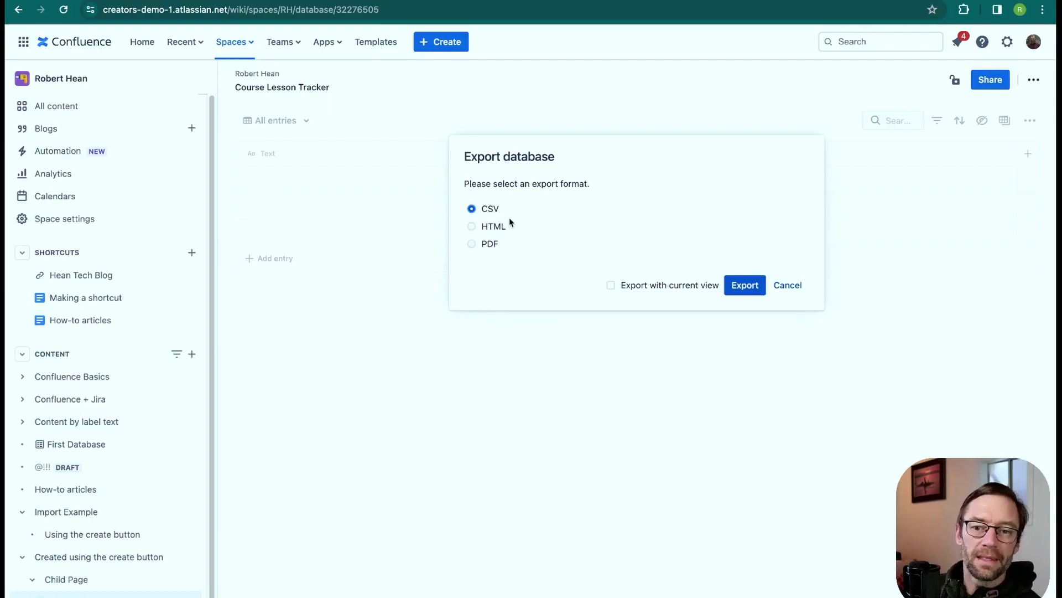
{"action": "left_click", "coordinate": [794, 290]}
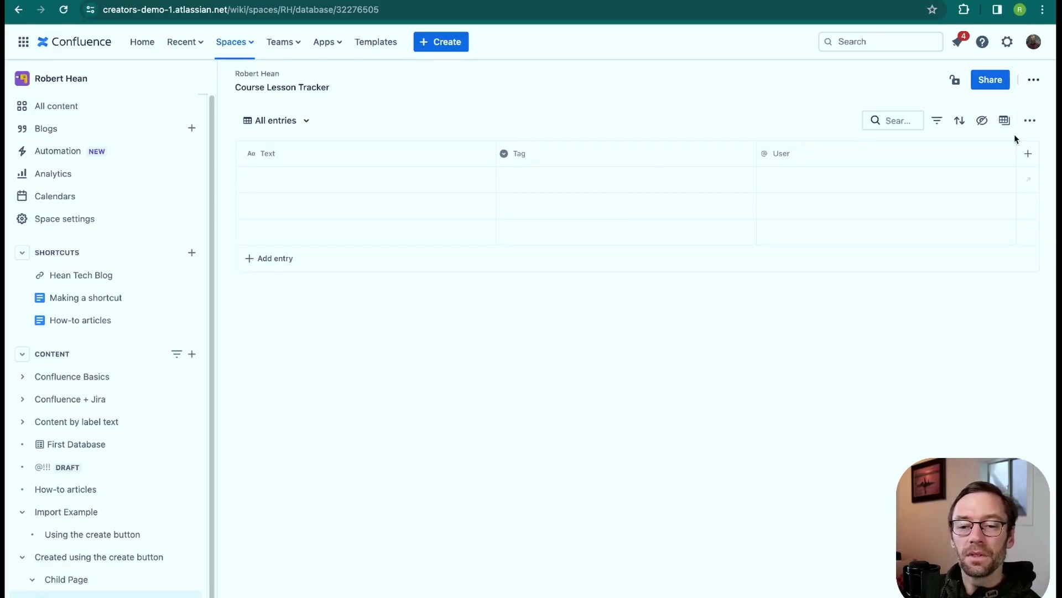
{"action": "left_click", "coordinate": [1029, 154]}
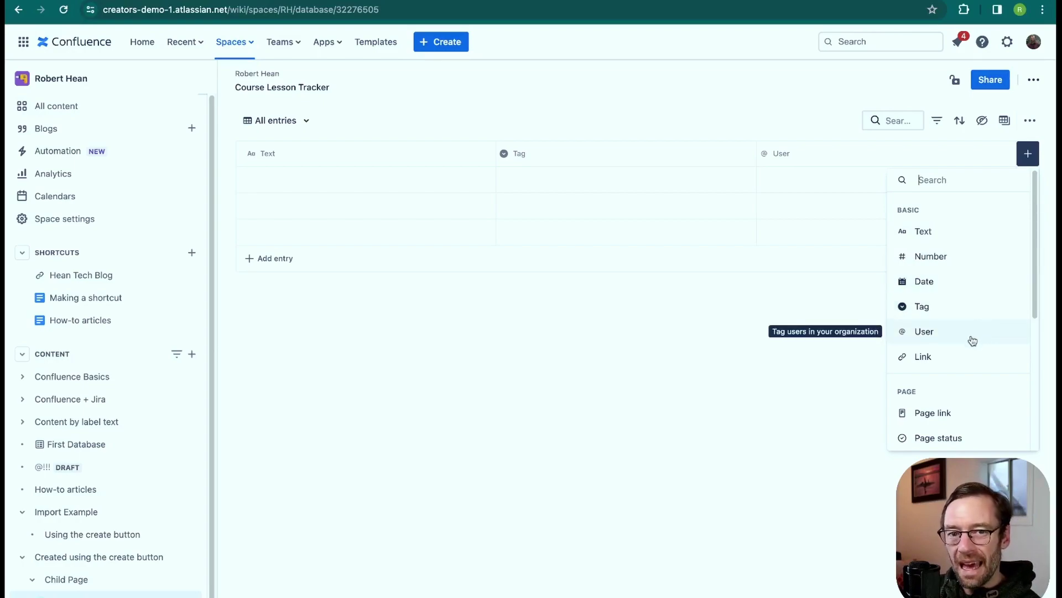
{"action": "scroll", "coordinate": [965, 364], "scroll_direction": "down", "scroll_amount": 2}
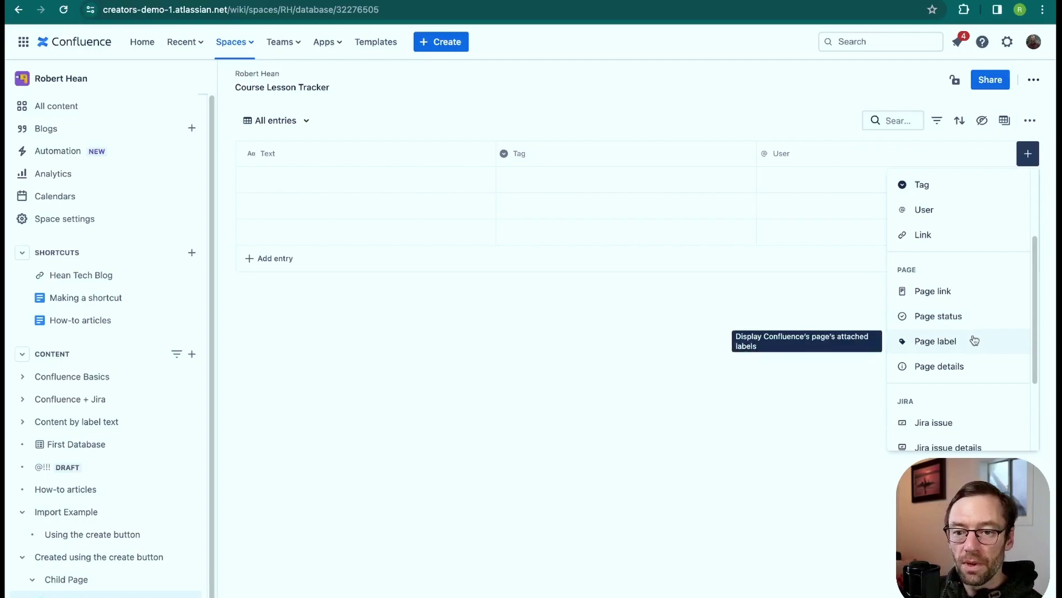
{"action": "scroll", "coordinate": [965, 321], "scroll_direction": "down", "scroll_amount": 2}
{"action": "scroll", "coordinate": [964, 325], "scroll_direction": "down", "scroll_amount": 1}
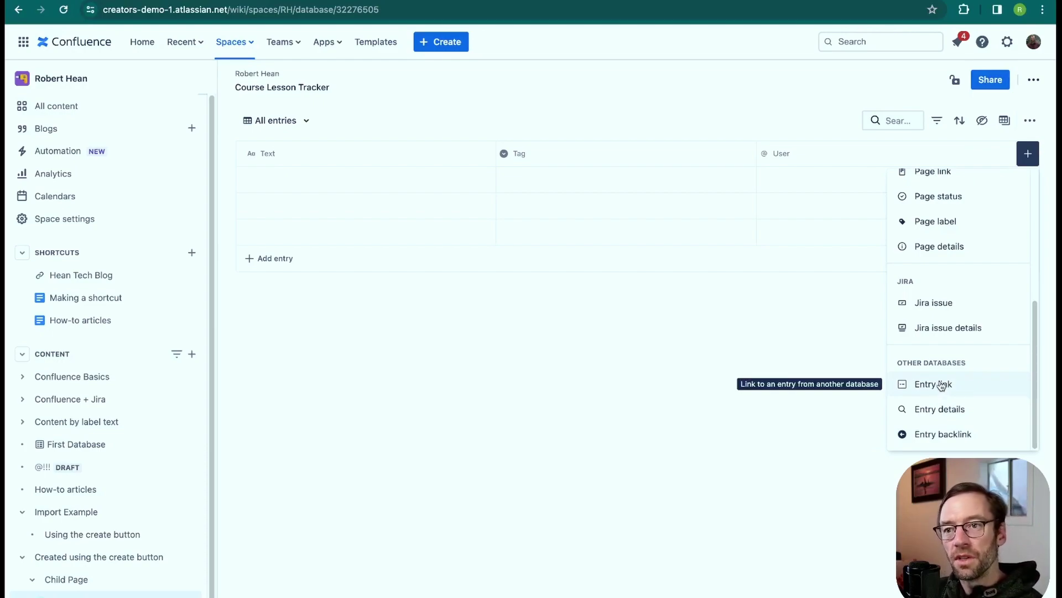
{"action": "left_click", "coordinate": [575, 364]}
- Enter 'Confluence Basics - Logging in' and 'Confluence Basics - Formatting' as the first two lesson titles
{"action": "left_click", "coordinate": [367, 176]}
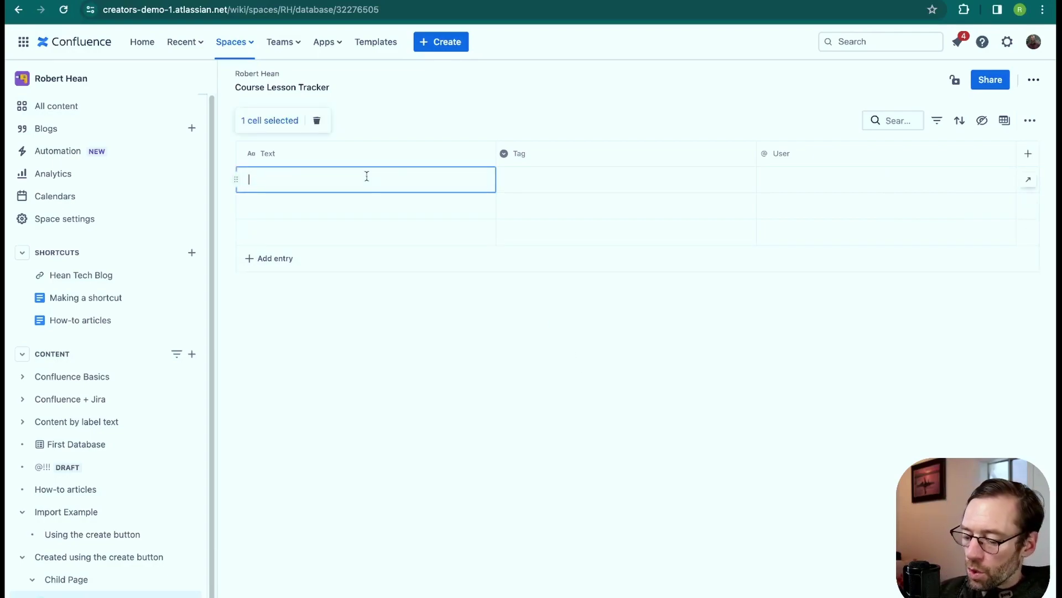
{"action": "type", "text": "Confluence Basics -"}
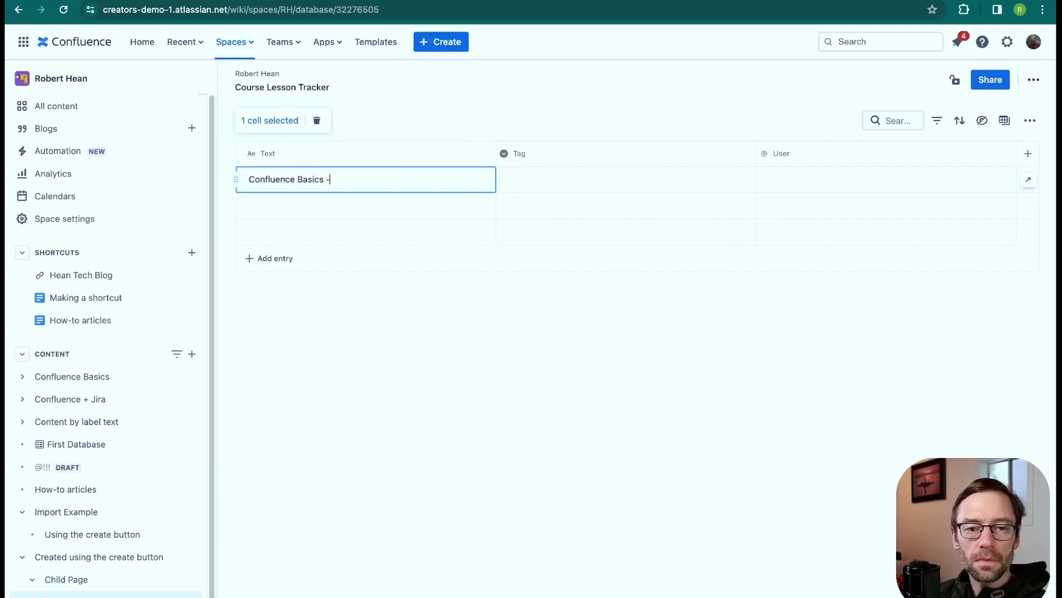
{"action": "type", "text": " Logging in"}
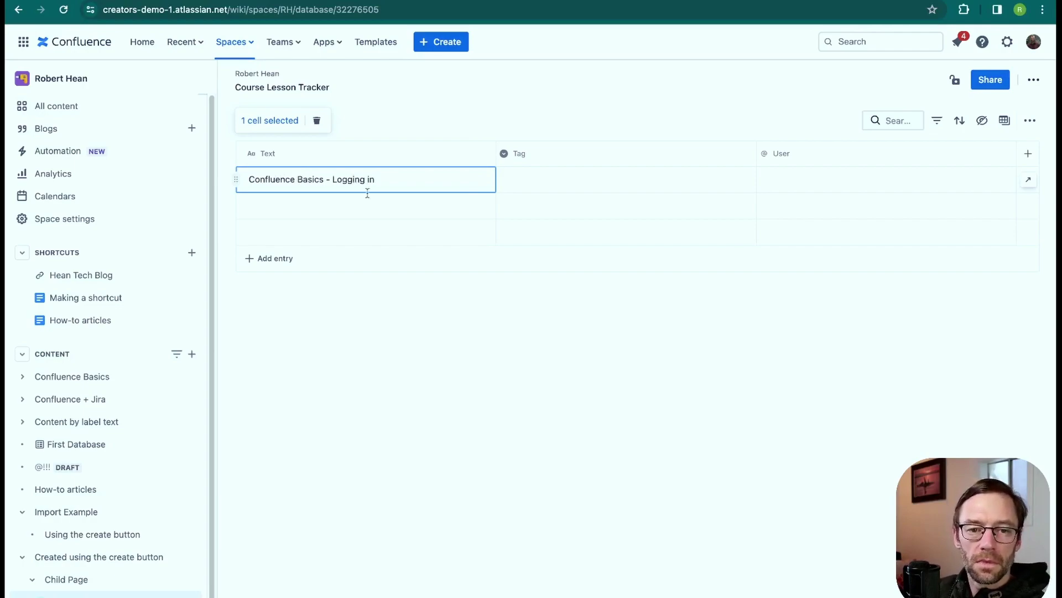
{"action": "left_click", "coordinate": [364, 208]}
{"action": "type", "text": "C"}
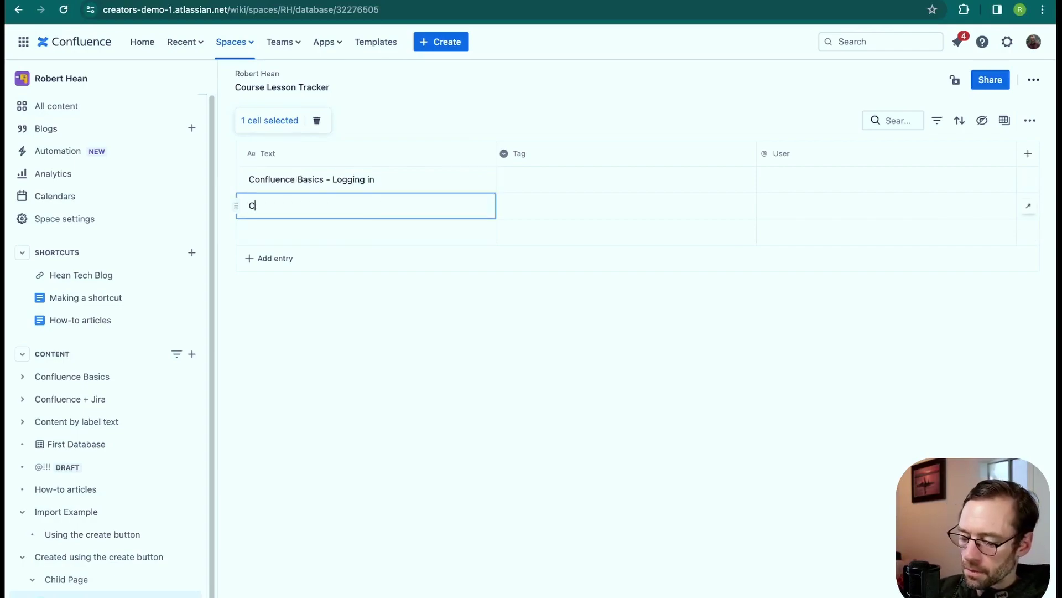
{"action": "type", "text": "onfluence Basics -"}
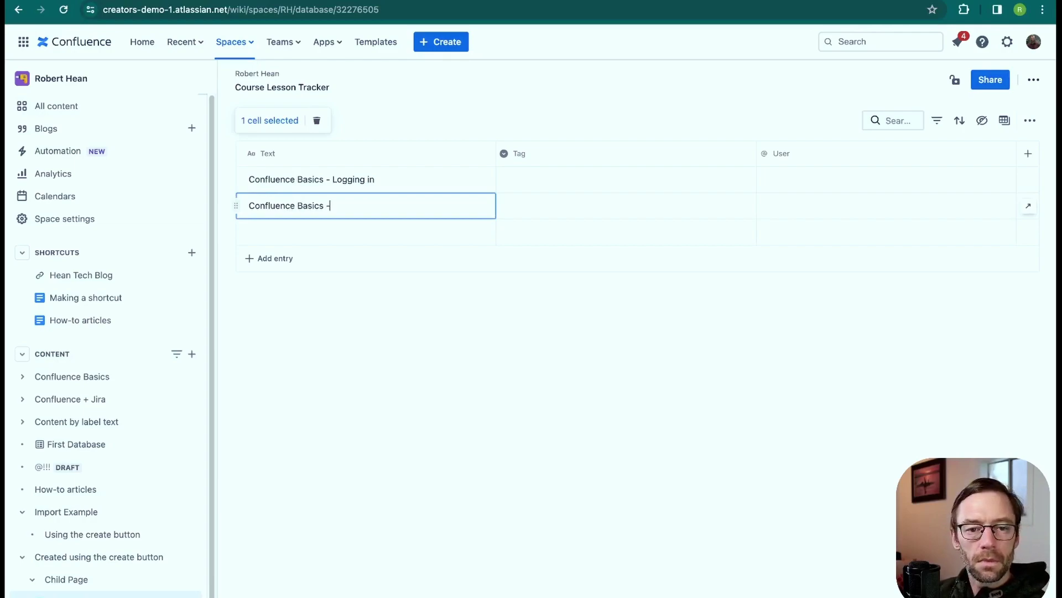
{"action": "type", "text": " Formatting"}
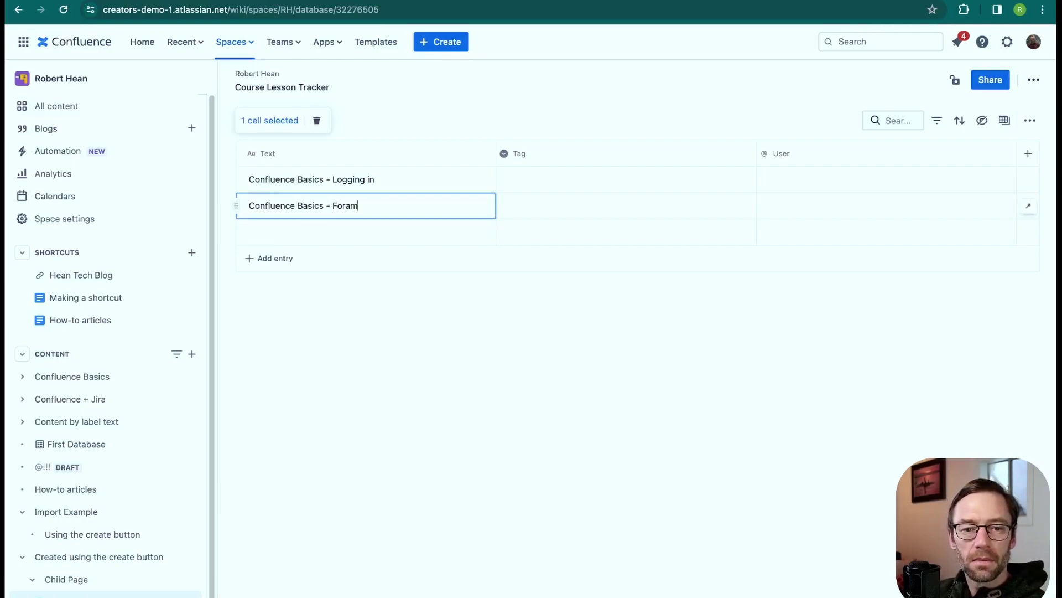
- Tag the Logging in lesson YOUTUBE and the Formatting lesson UDEMY, leaving row three untagged
{"action": "left_click", "coordinate": [518, 181]}
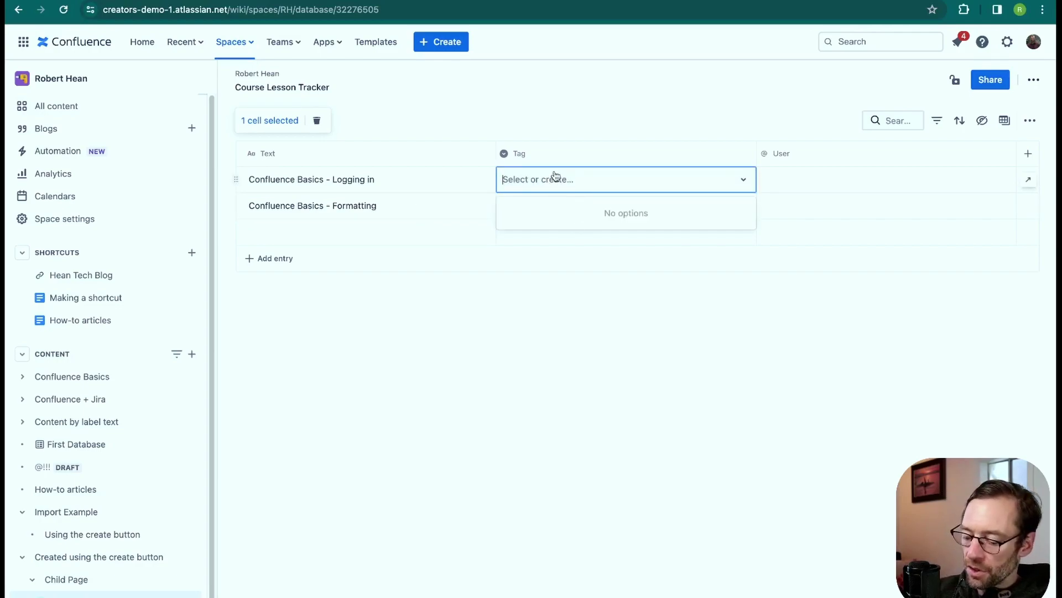
{"action": "type", "text": "youtube"}
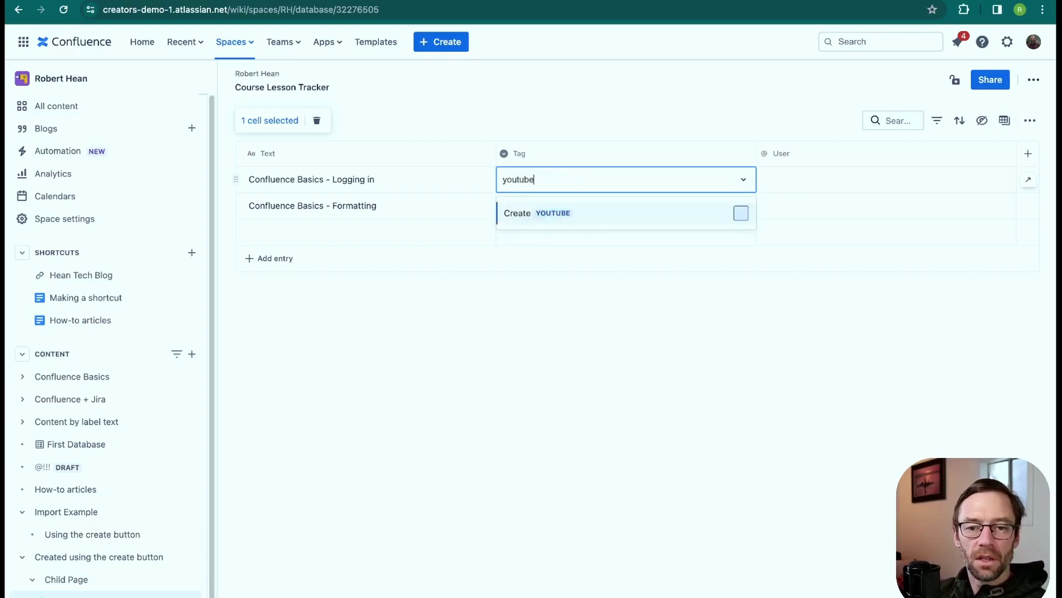
{"action": "left_click", "coordinate": [587, 219]}
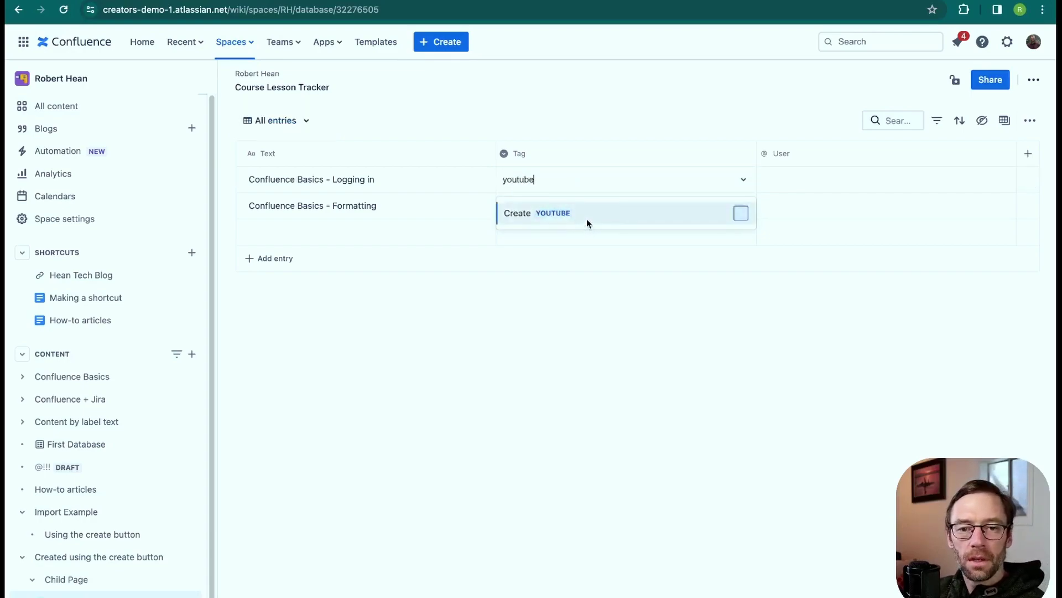
{"action": "left_click", "coordinate": [577, 208]}
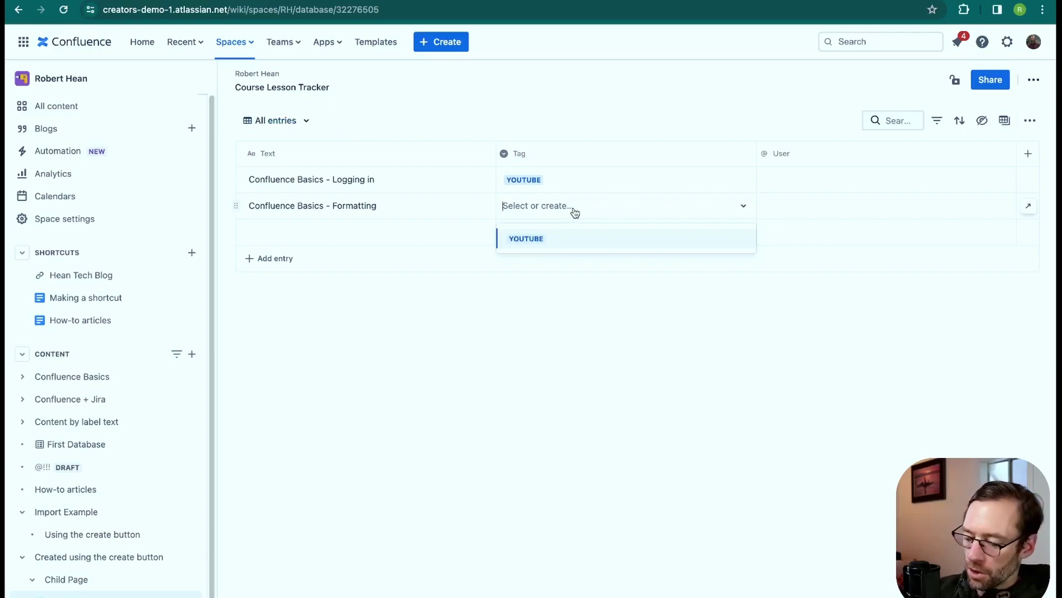
{"action": "type", "text": "udemy"}
{"action": "left_click", "coordinate": [586, 235]}
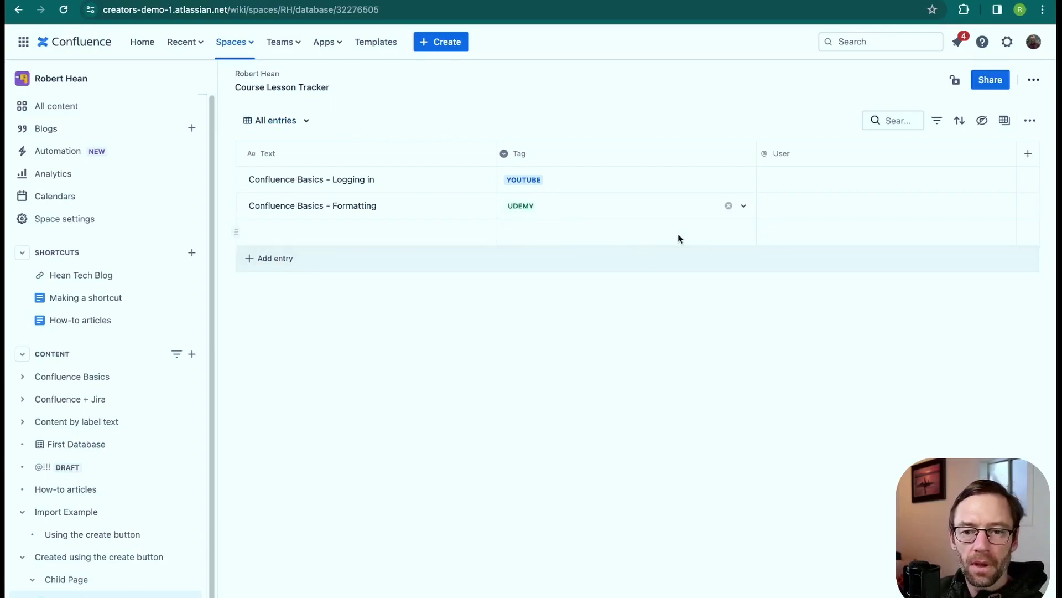
{"action": "left_click", "coordinate": [719, 234]}
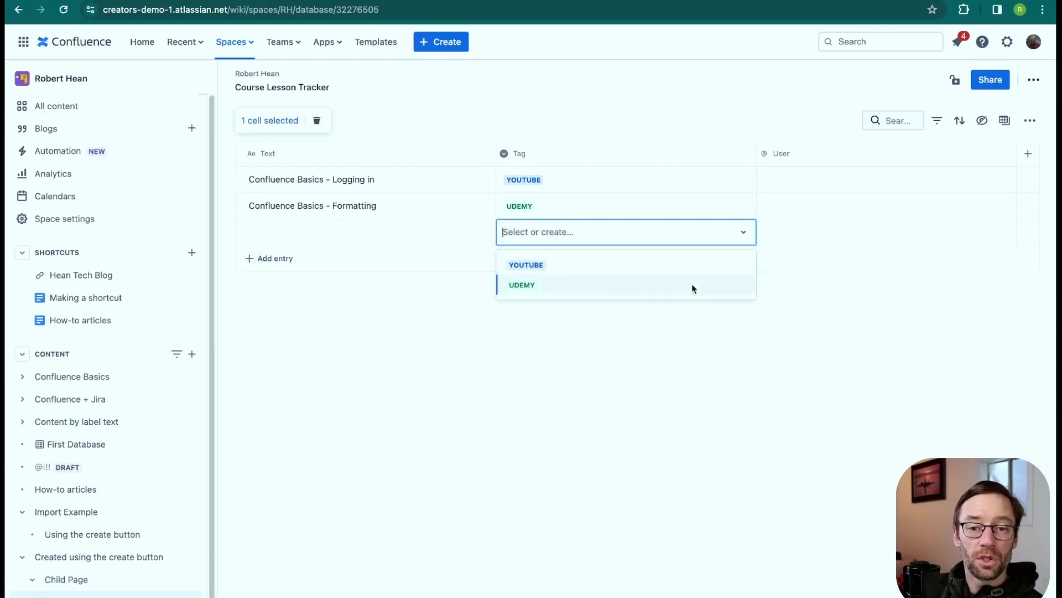
{"action": "left_click", "coordinate": [649, 386]}
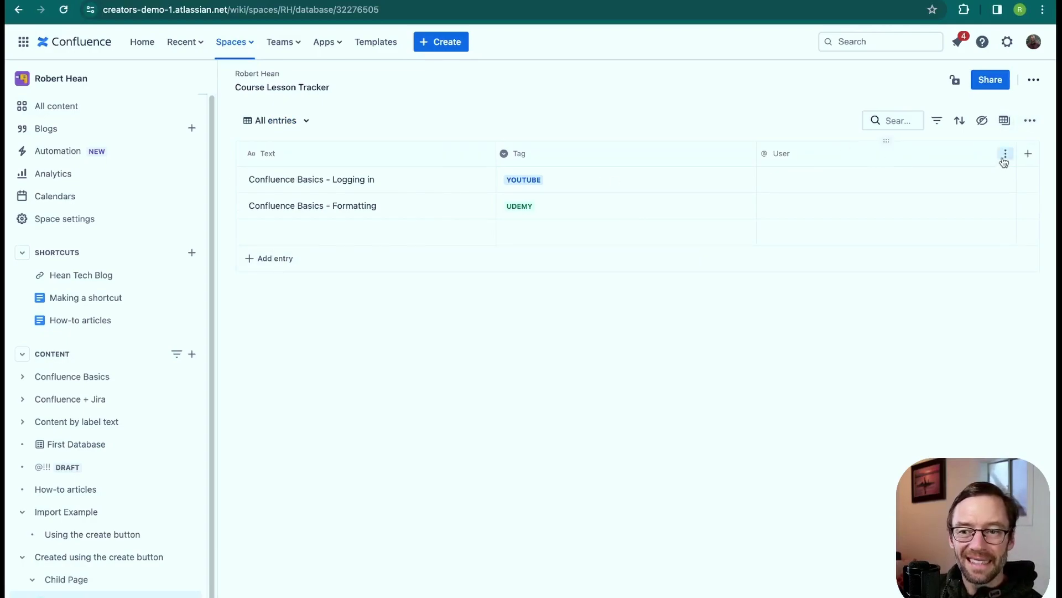
- Give the User field the description 'The person responsible for this item'
{"action": "left_click", "coordinate": [1006, 154]}
{"action": "left_click", "coordinate": [957, 188]}
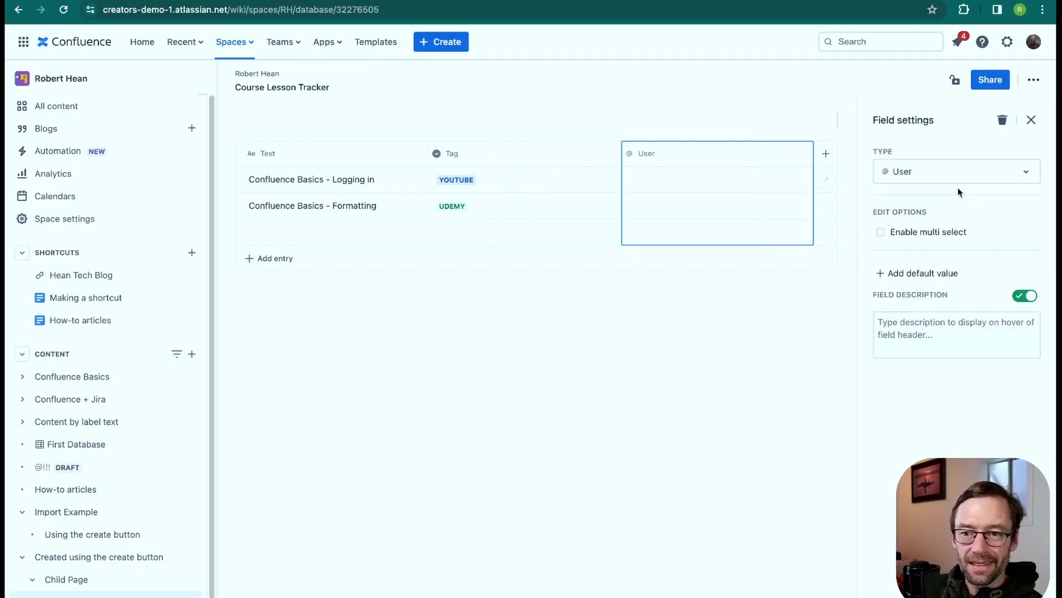
{"action": "left_click", "coordinate": [881, 232]}
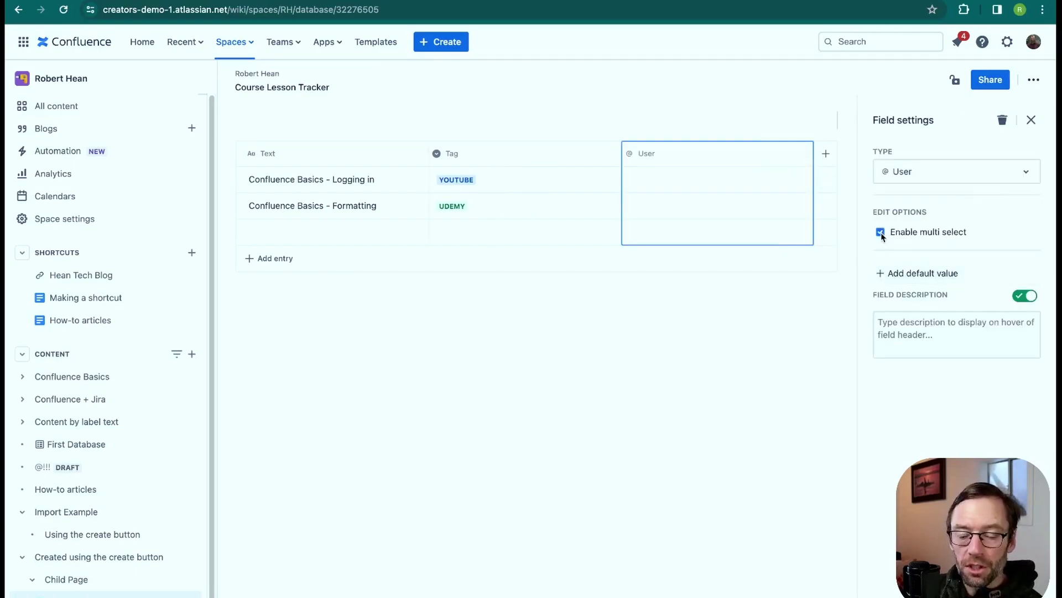
{"action": "left_click", "coordinate": [926, 354]}
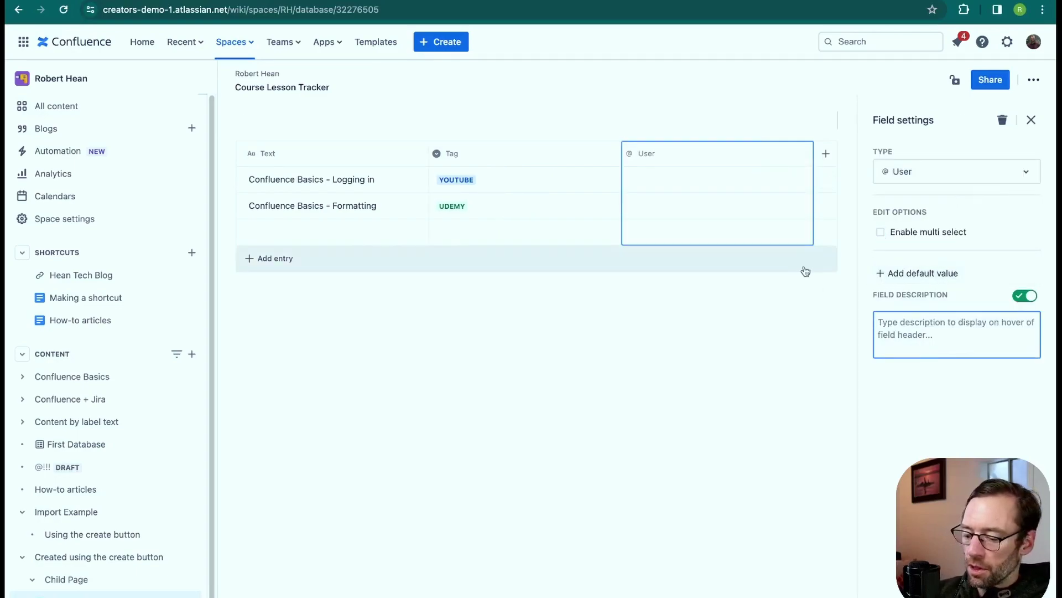
{"action": "type", "text": "The person responsible for this item"}
{"action": "left_click", "coordinate": [681, 355]}
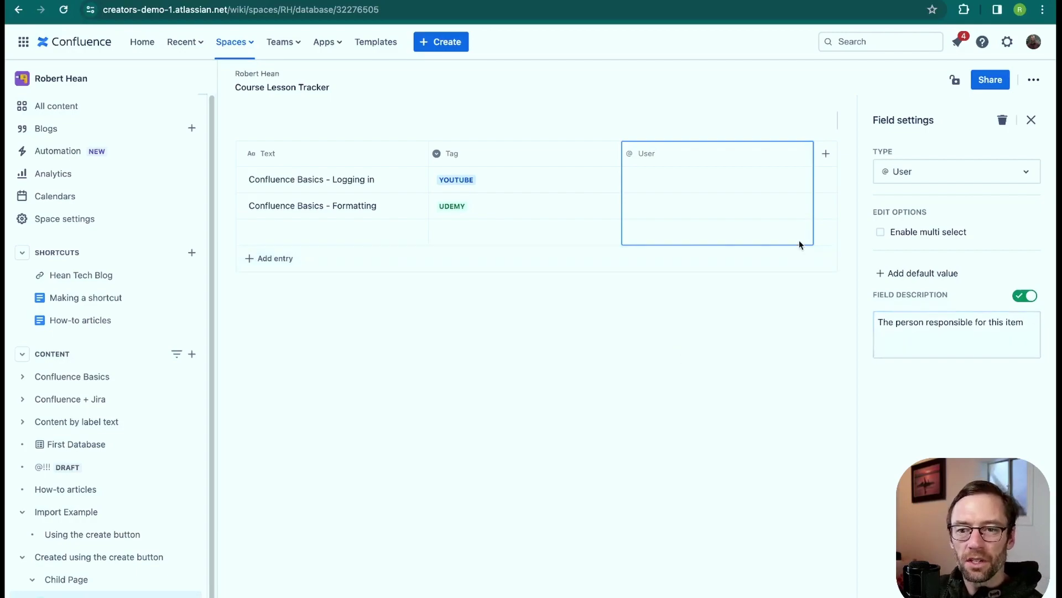
{"action": "left_click", "coordinate": [1030, 119]}
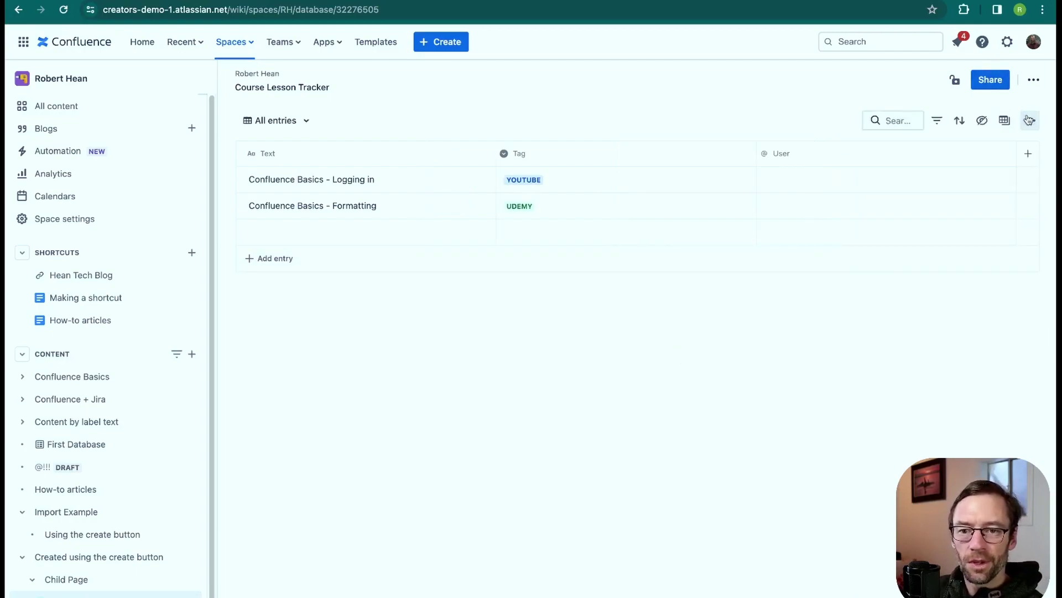
- Reopen the User field settings and keep its type as User
{"action": "mouse_move", "coordinate": [831, 155]}
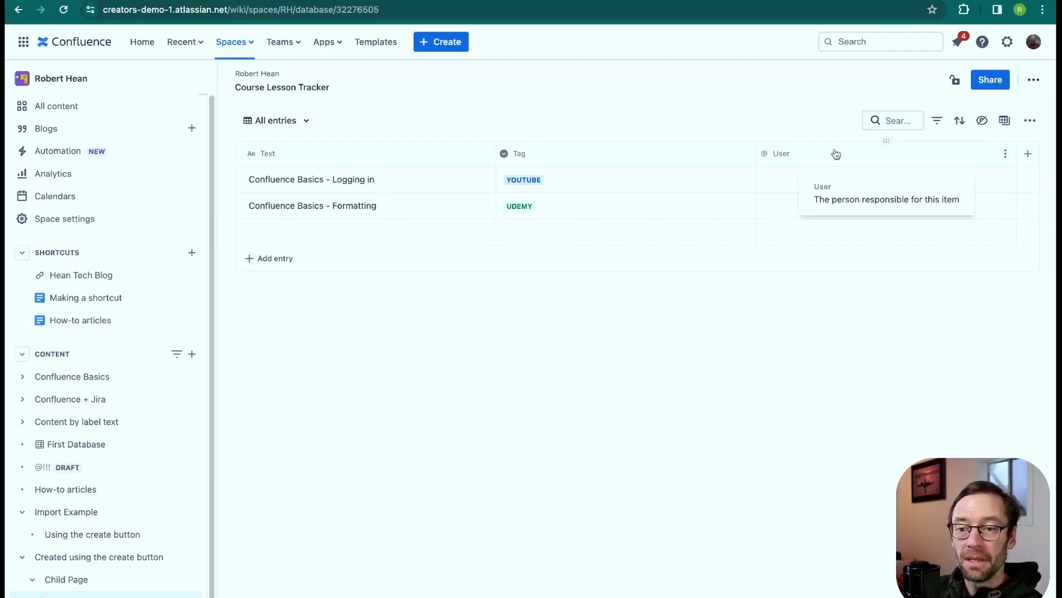
{"action": "left_click", "coordinate": [919, 155]}
{"action": "left_click", "coordinate": [931, 180]}
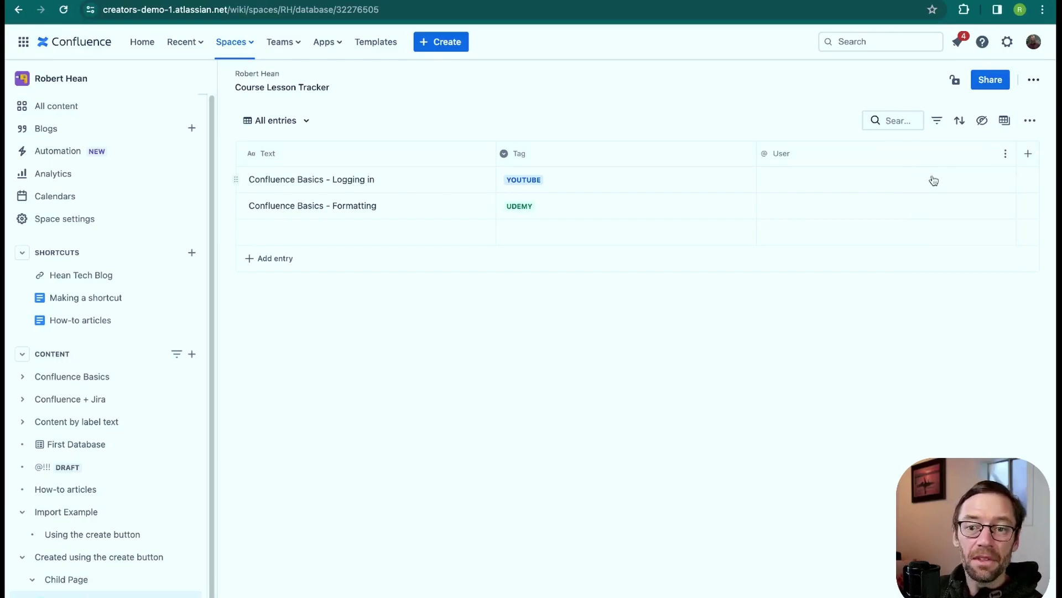
{"action": "left_click", "coordinate": [928, 181]}
{"action": "left_click", "coordinate": [927, 178]}
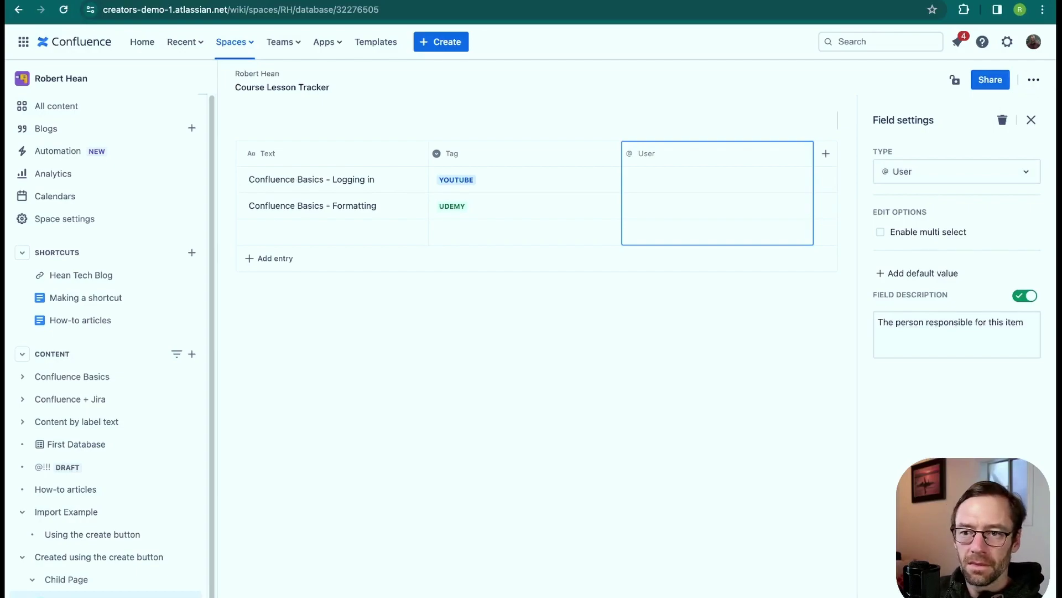
- Add a page-link column named Confluence Info and link the Logging in lesson to Child Page
{"action": "left_click", "coordinate": [1031, 120]}
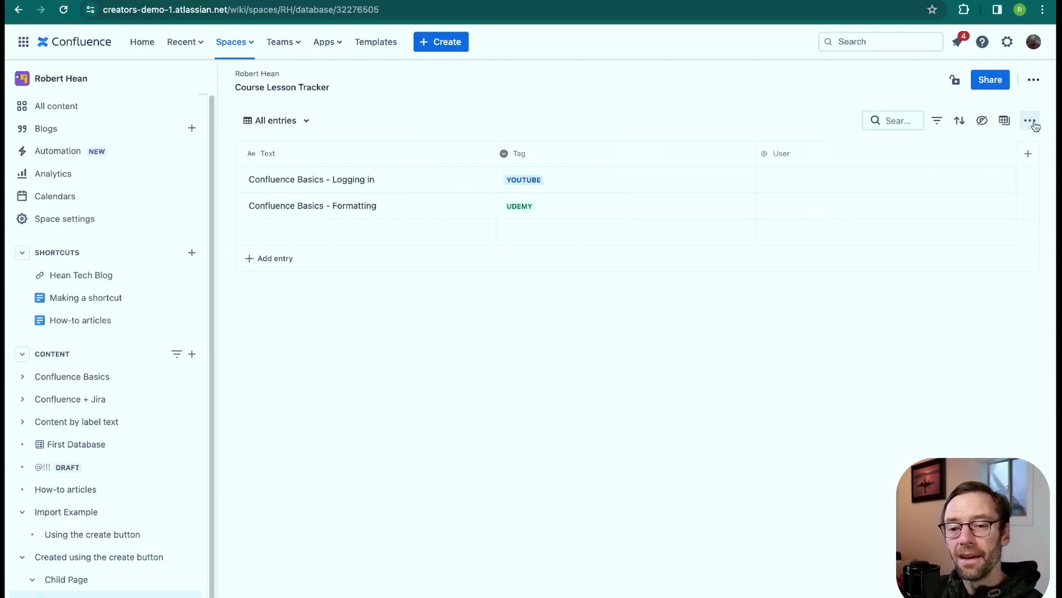
{"action": "left_click", "coordinate": [1031, 163]}
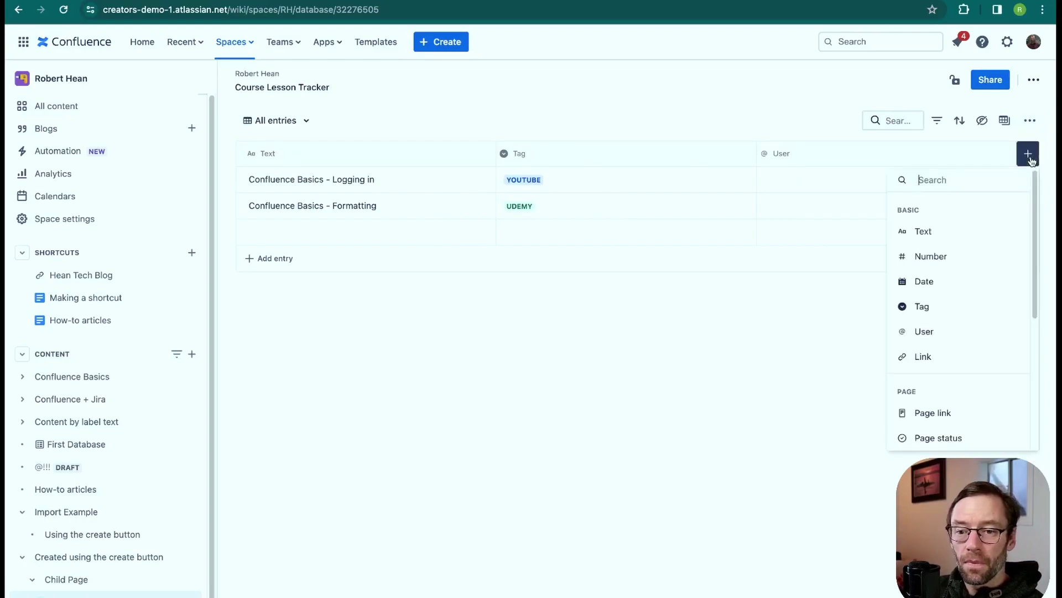
{"action": "scroll", "coordinate": [970, 334], "scroll_direction": "down", "scroll_amount": 2}
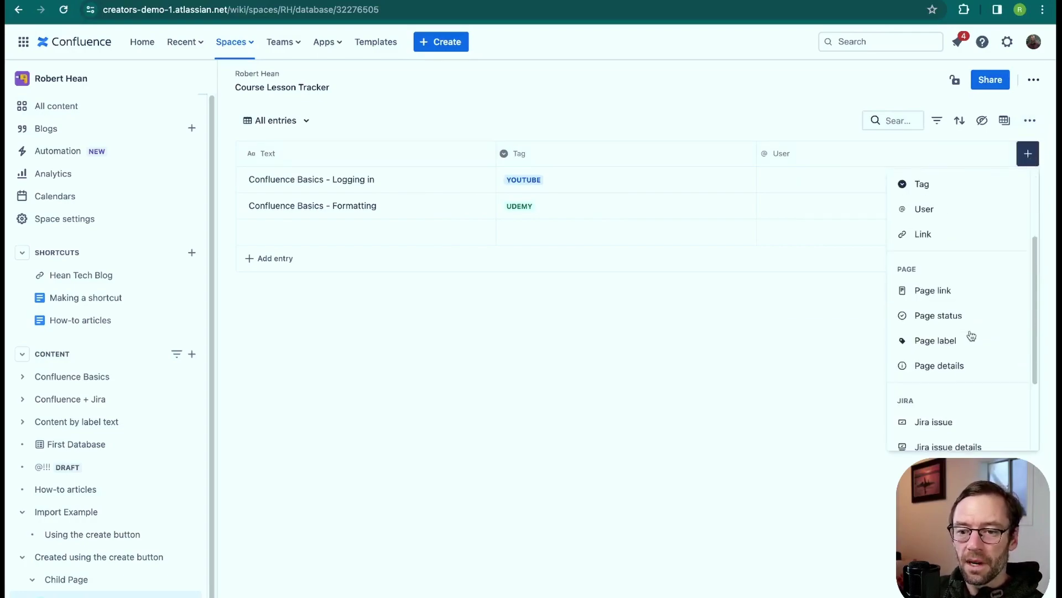
{"action": "left_click", "coordinate": [945, 288]}
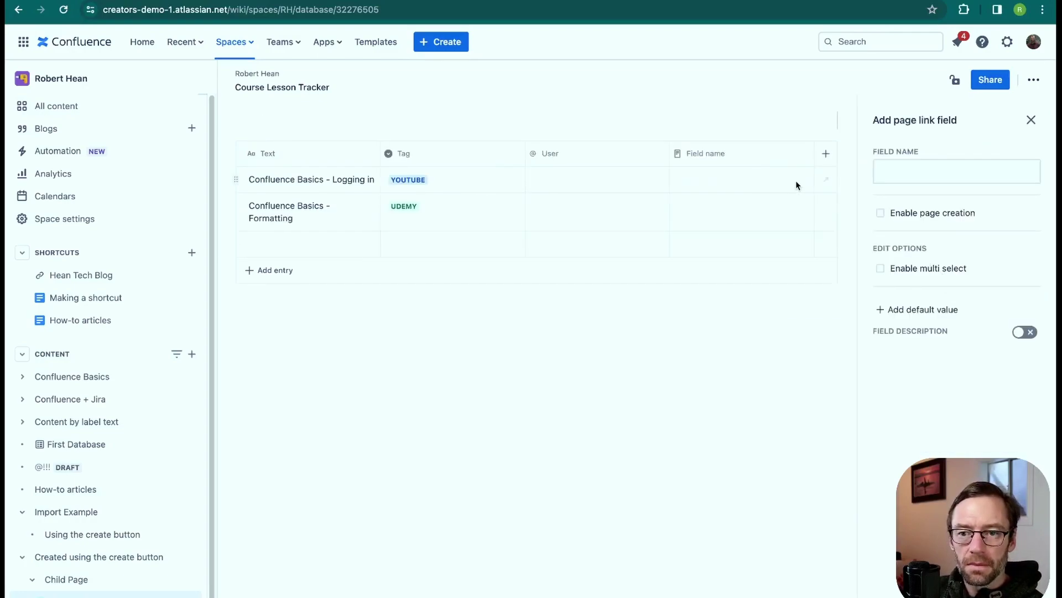
{"action": "left_click", "coordinate": [888, 173]}
{"action": "type", "text": "Page link field"}
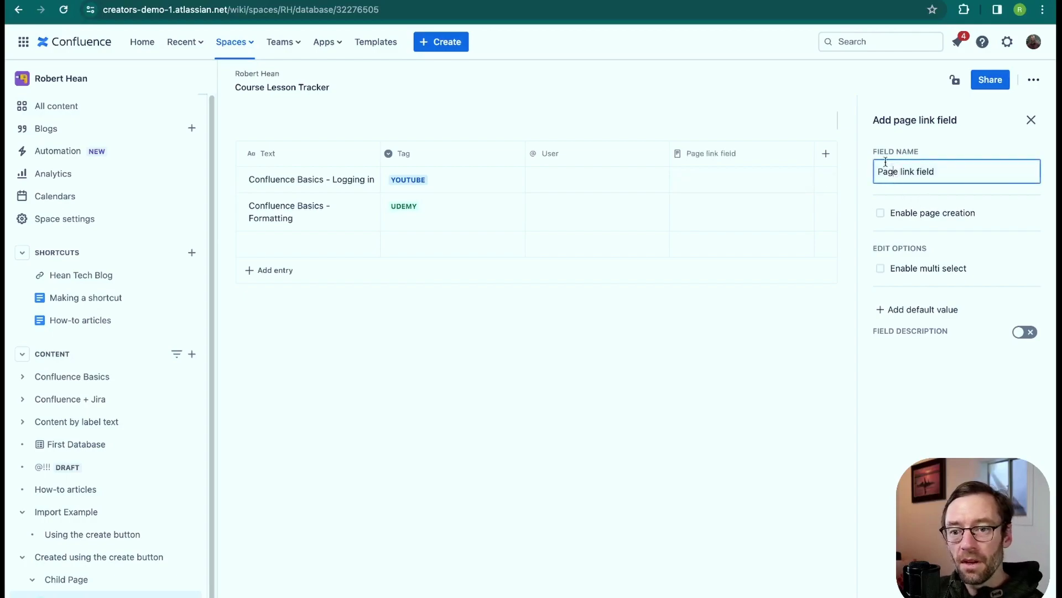
{"action": "left_click_drag", "start_coordinate": [952, 176], "coordinate": [871, 171]}
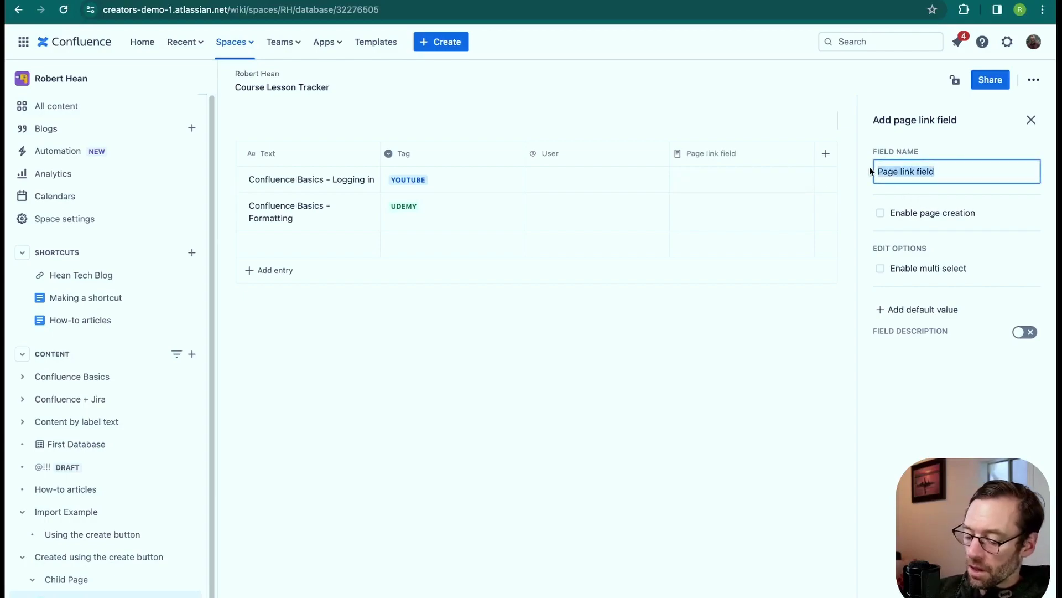
{"action": "type", "text": "Confluence Info"}
{"action": "key", "text": "Return"}
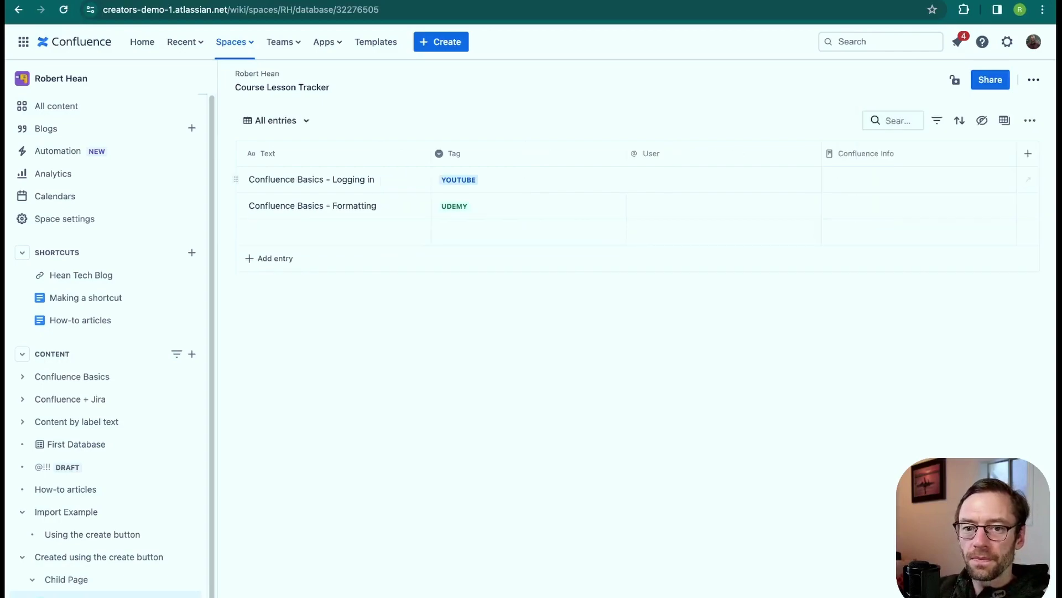
{"action": "left_click", "coordinate": [915, 182]}
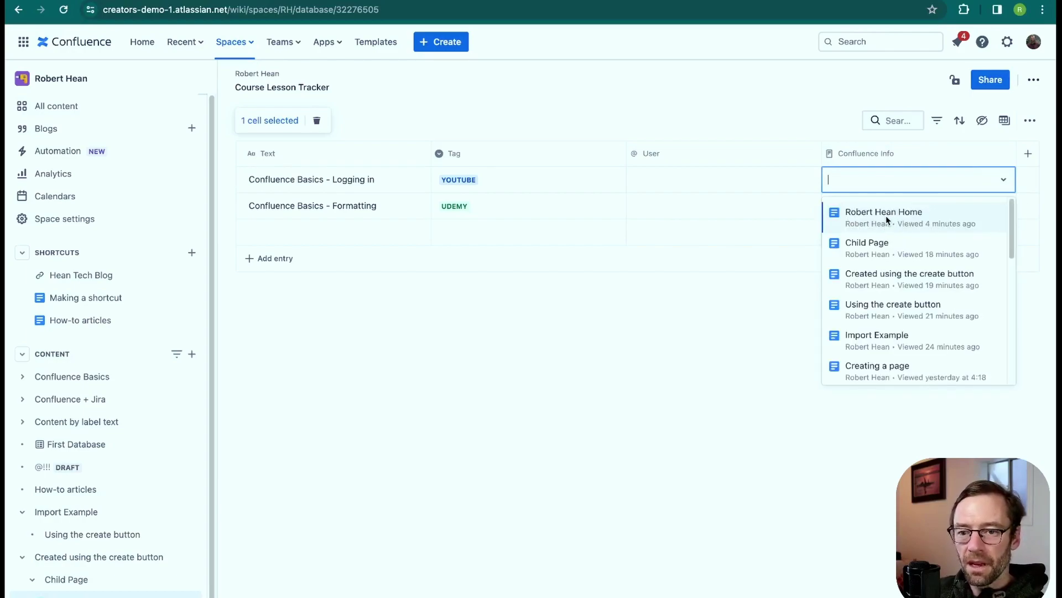
{"action": "left_click", "coordinate": [886, 249]}
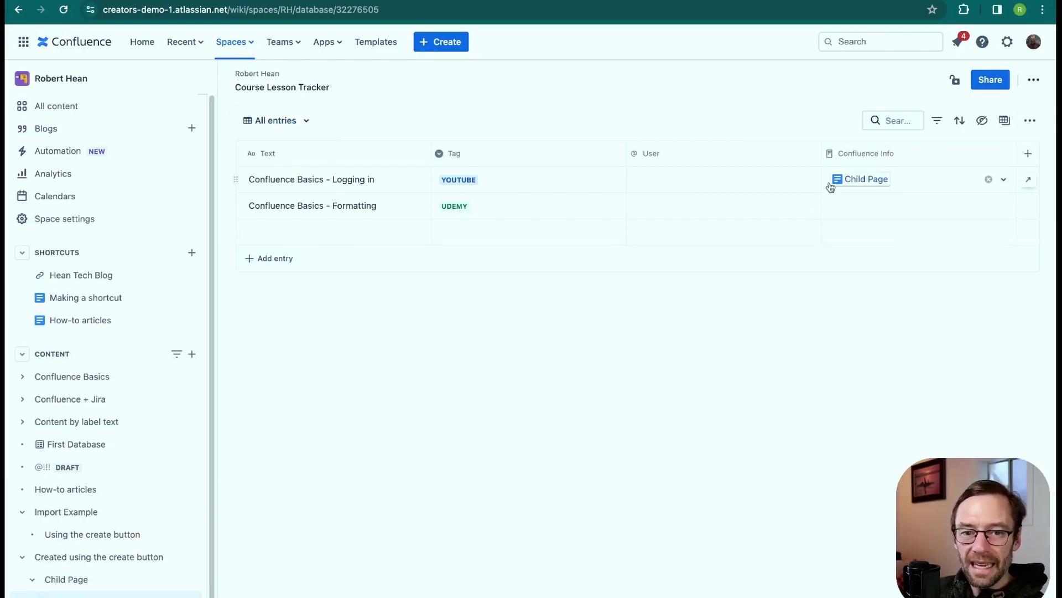
- Add a Page status field column to the tracker
{"action": "left_click", "coordinate": [1028, 154]}
{"action": "scroll", "coordinate": [996, 289], "scroll_direction": "down", "scroll_amount": 4}
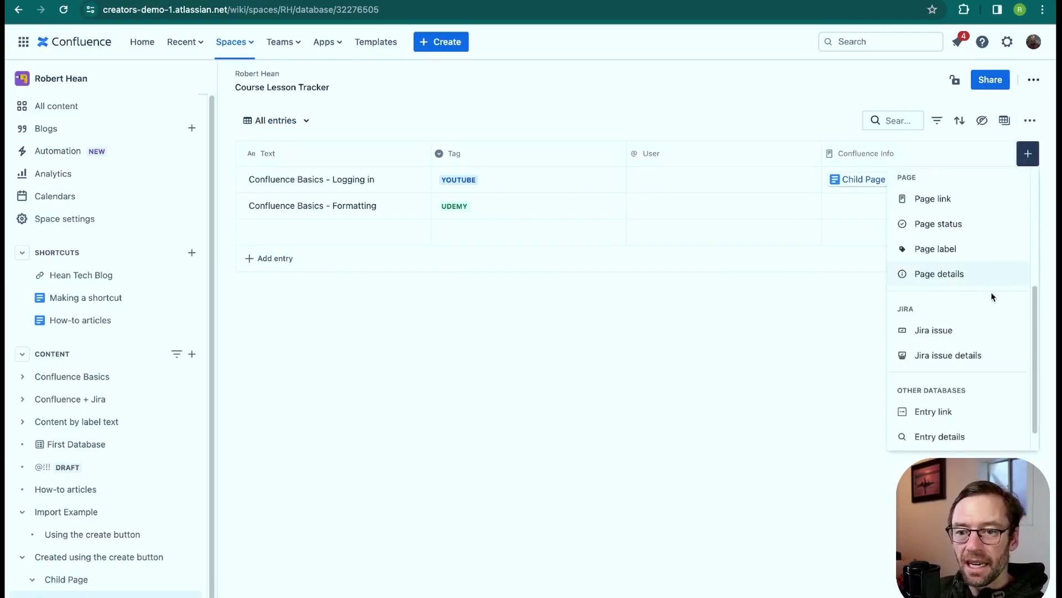
{"action": "left_click", "coordinate": [963, 221]}
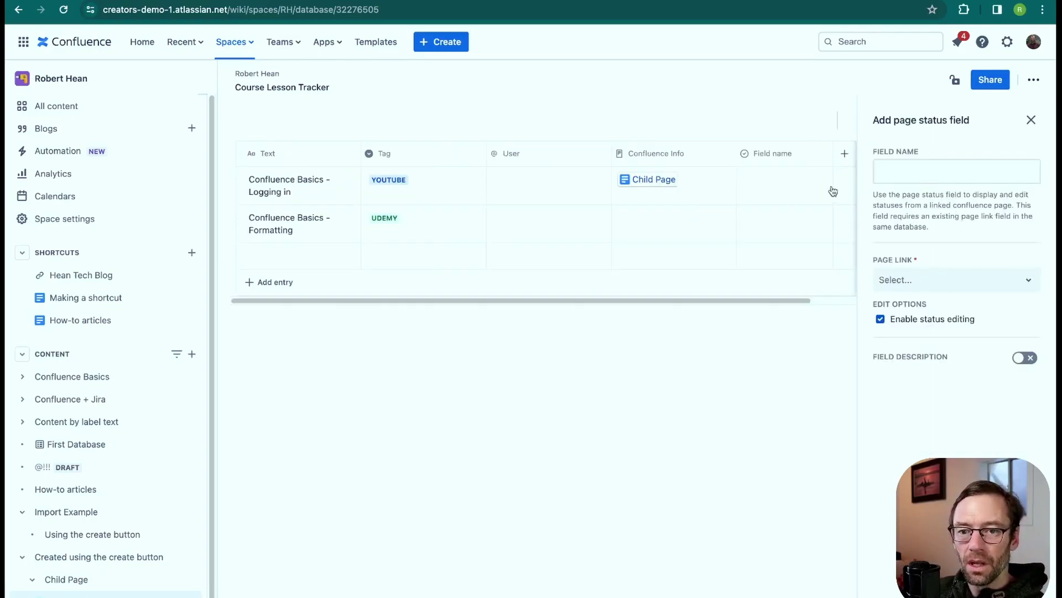
{"action": "left_click", "coordinate": [769, 195]}
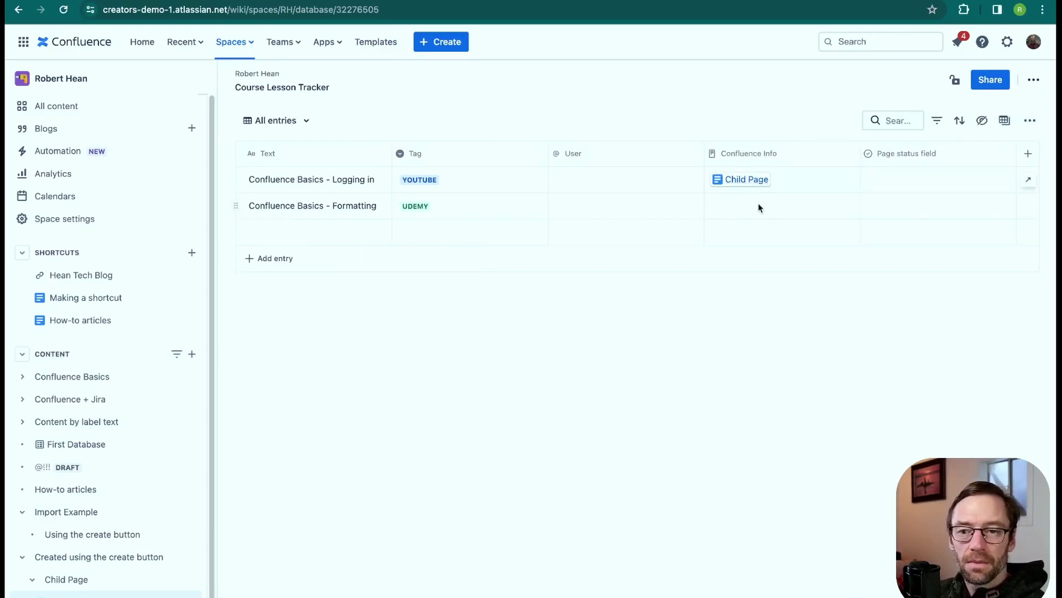
- Add a Related ticket Jira column and link the Formatting lesson to RTS-1: Test ticket
{"action": "left_click", "coordinate": [1028, 155]}
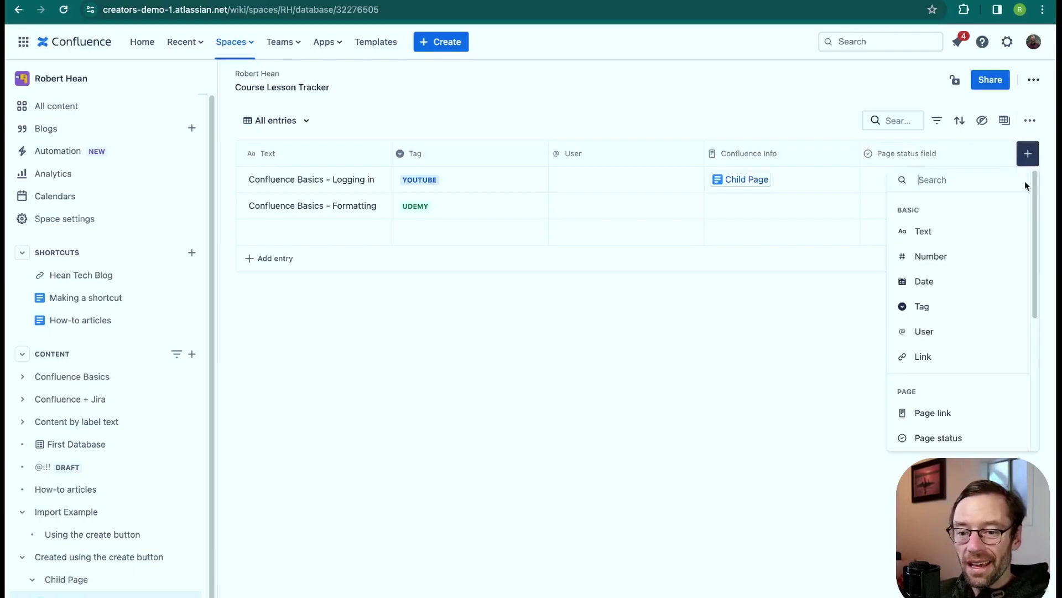
{"action": "scroll", "coordinate": [963, 301], "scroll_direction": "down", "scroll_amount": 5}
{"action": "left_click", "coordinate": [958, 302]}
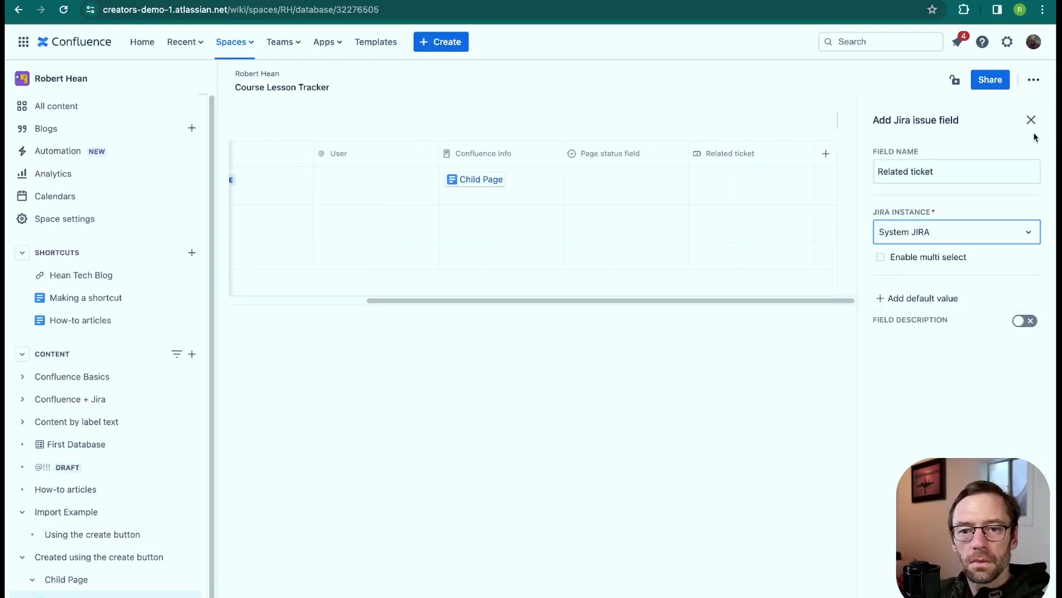
{"action": "left_click", "coordinate": [1032, 120]}
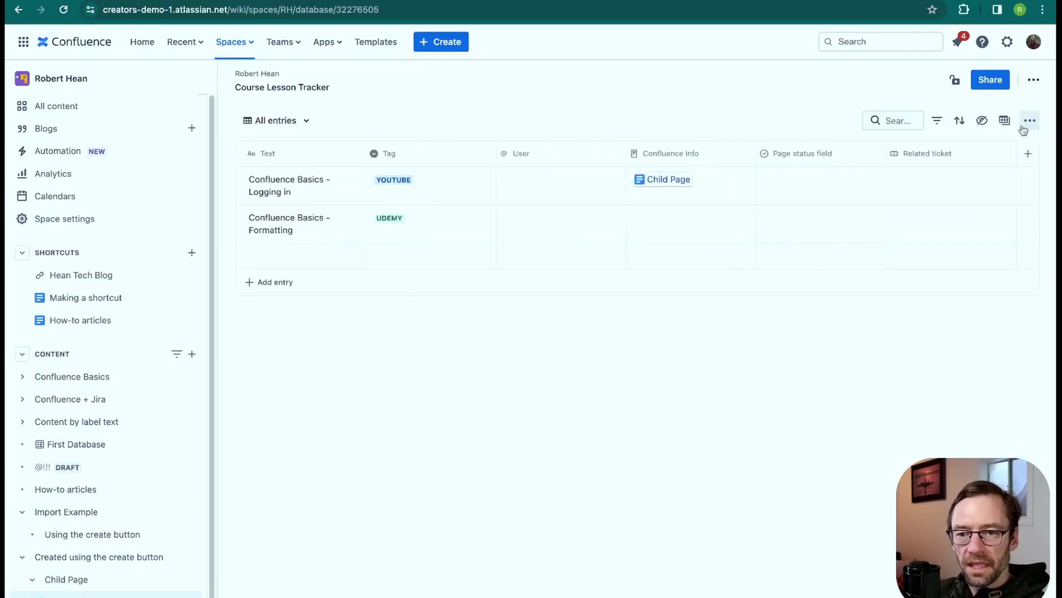
{"action": "left_click", "coordinate": [918, 227]}
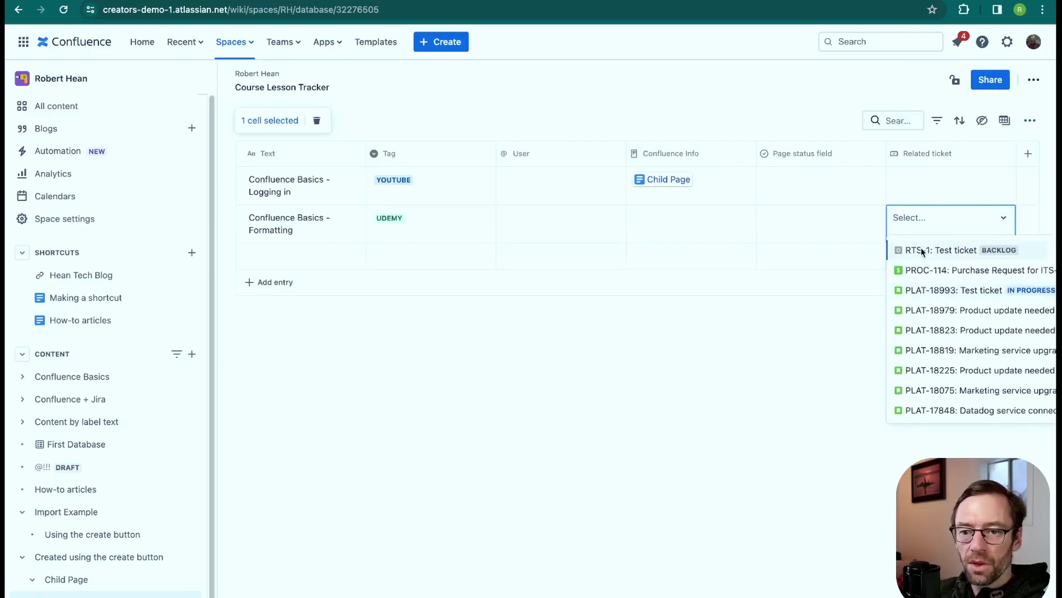
{"action": "left_click", "coordinate": [921, 250]}
{"action": "left_click", "coordinate": [849, 413]}
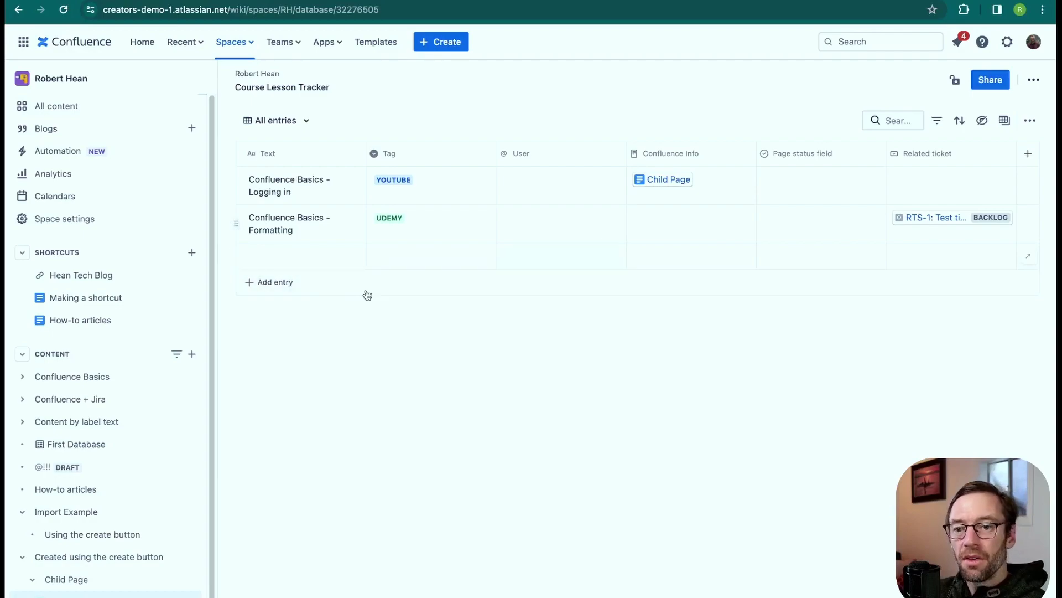
- Add an Entry link field column from First Database and link the Formatting lesson to Course #1
{"action": "left_click", "coordinate": [1028, 153]}
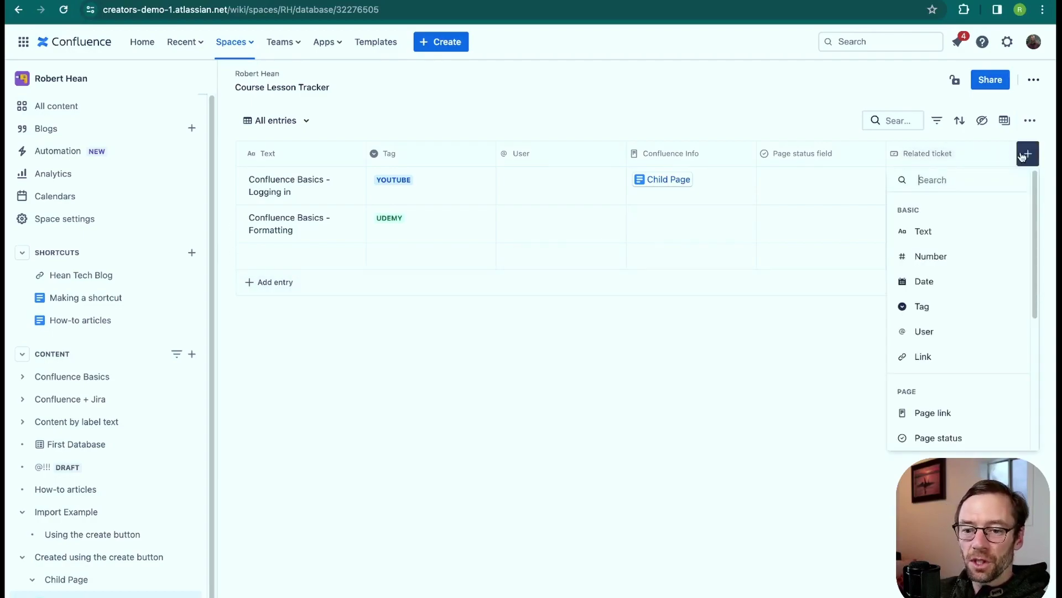
{"action": "scroll", "coordinate": [965, 284], "scroll_direction": "down", "scroll_amount": 5}
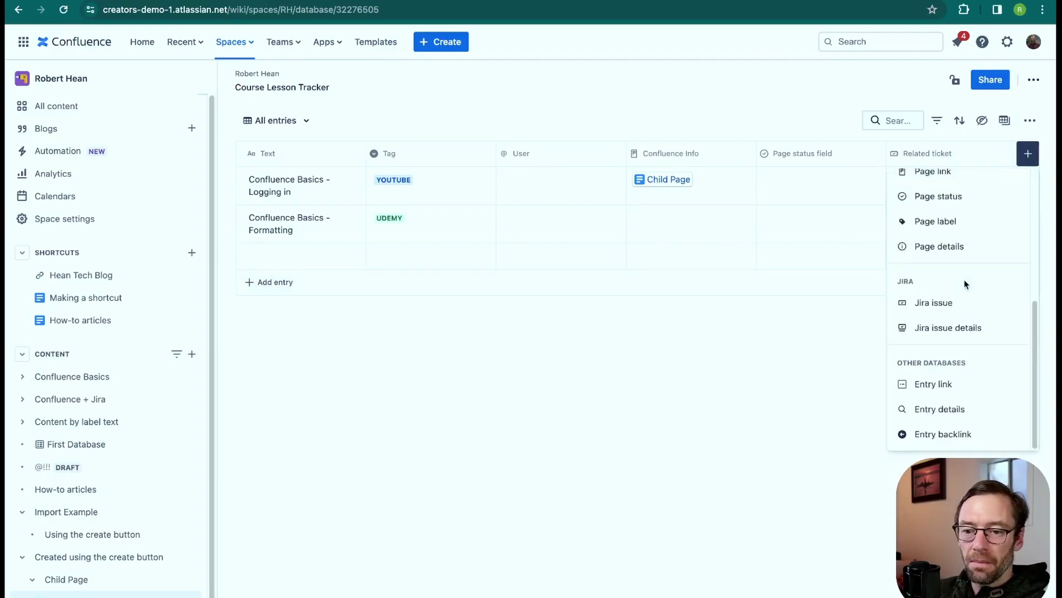
{"action": "left_click", "coordinate": [956, 389]}
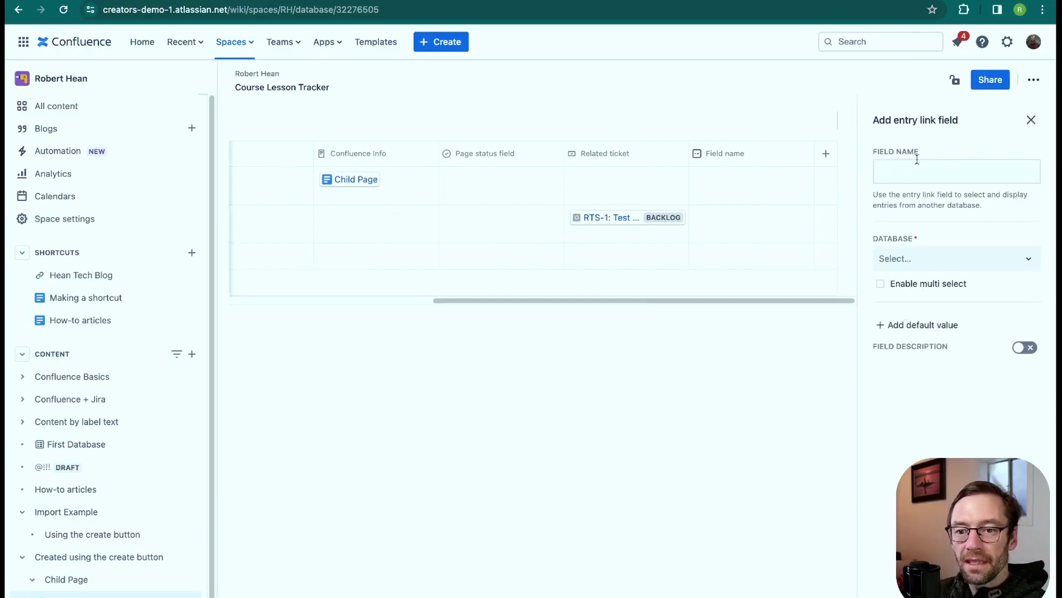
{"action": "left_click", "coordinate": [914, 171]}
{"action": "type", "text": "Entry link field"}
{"action": "left_click", "coordinate": [885, 192]}
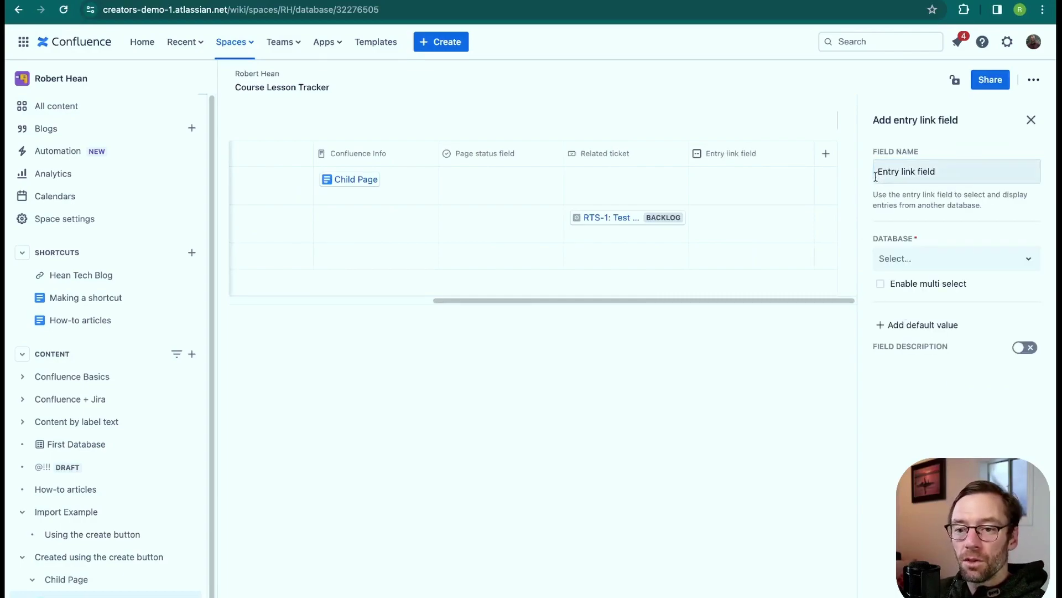
{"action": "left_click_drag", "start_coordinate": [935, 169], "coordinate": [862, 176]}
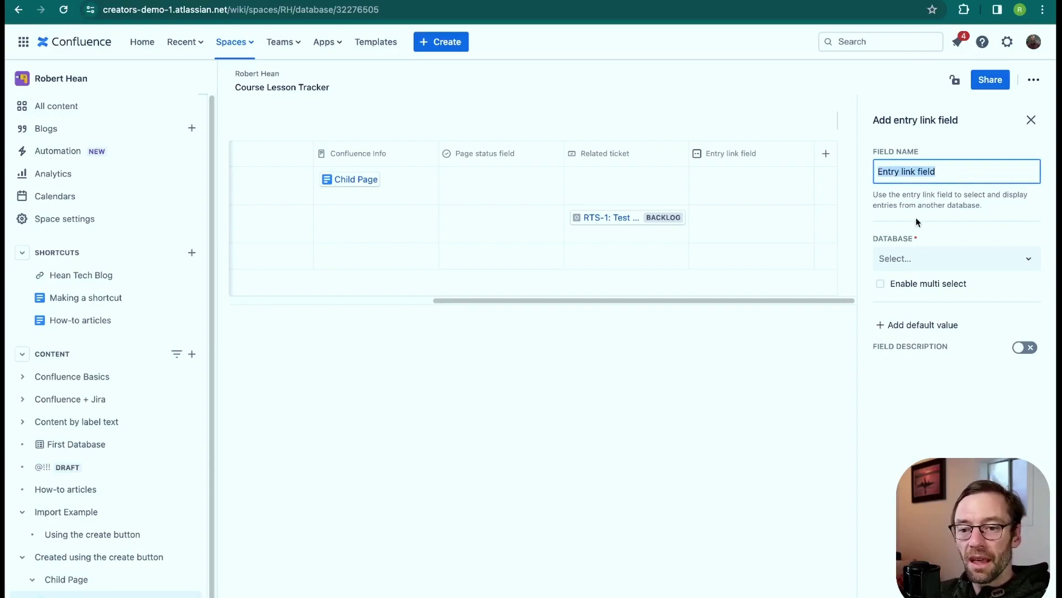
{"action": "left_click", "coordinate": [942, 262]}
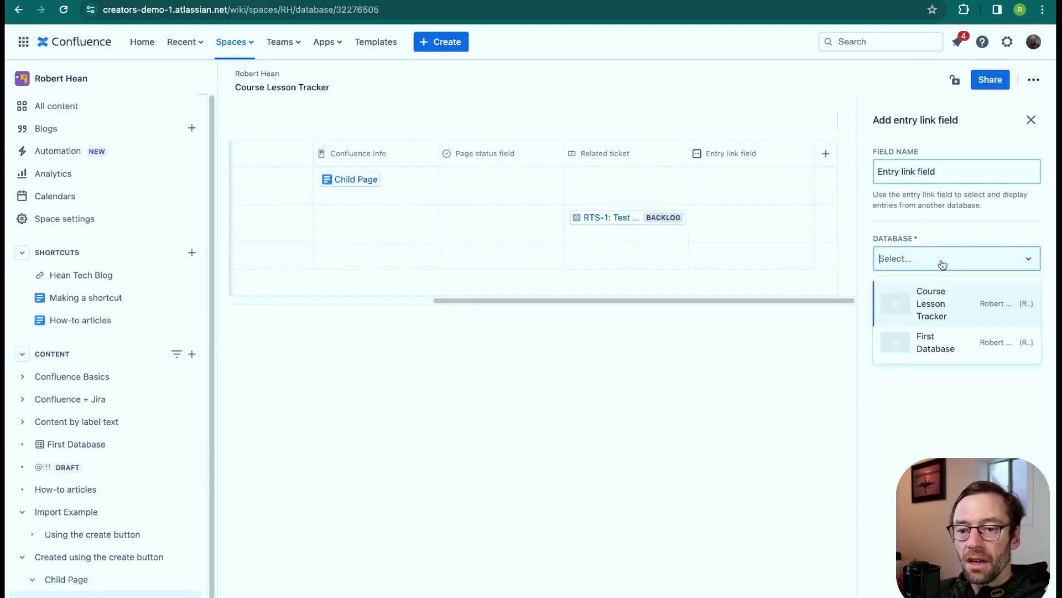
{"action": "left_click", "coordinate": [948, 349]}
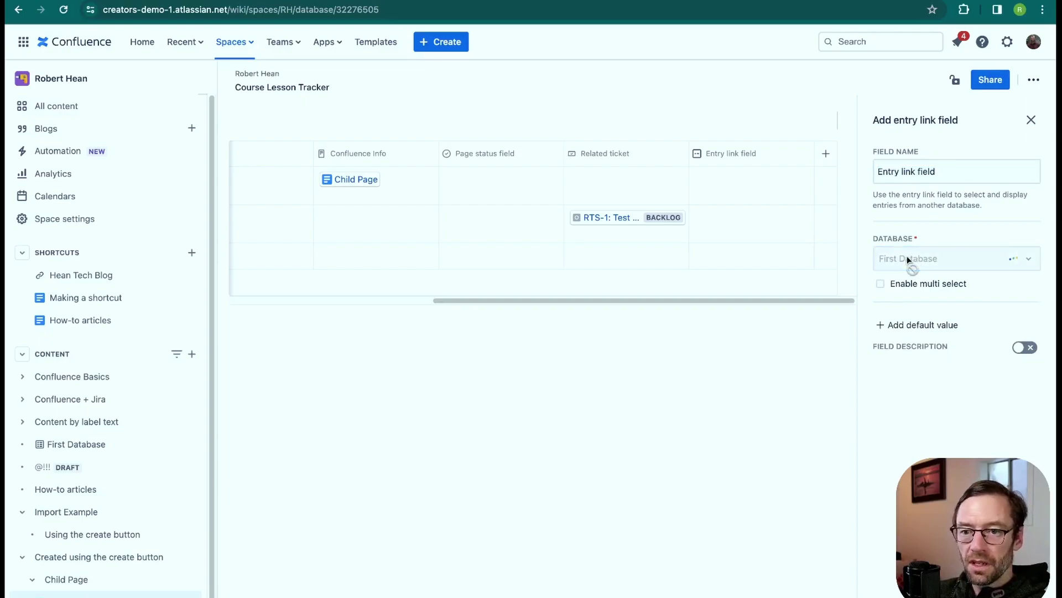
{"action": "left_click", "coordinate": [950, 230]}
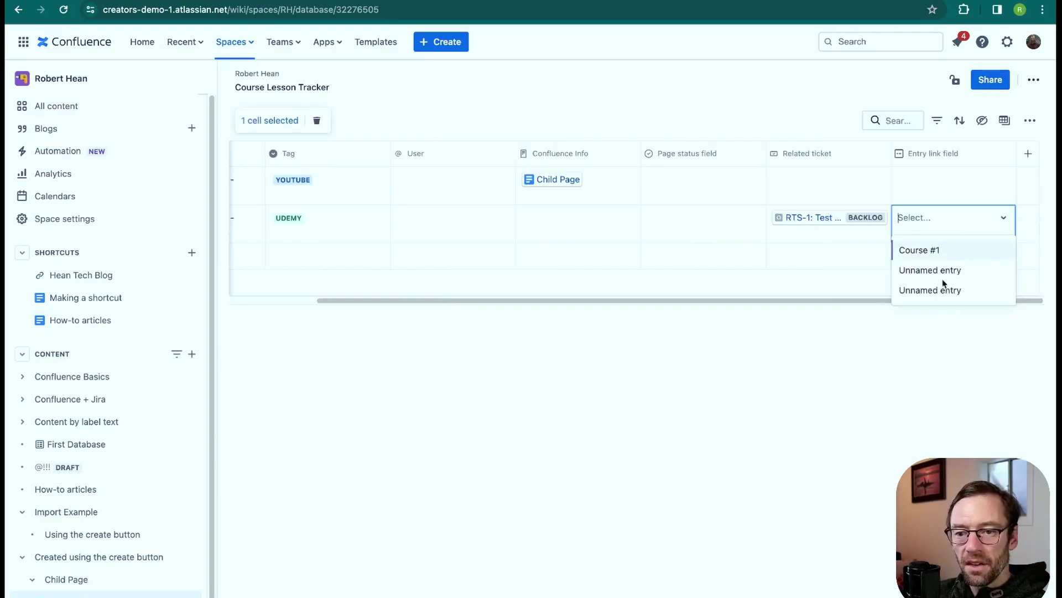
{"action": "left_click", "coordinate": [937, 256]}
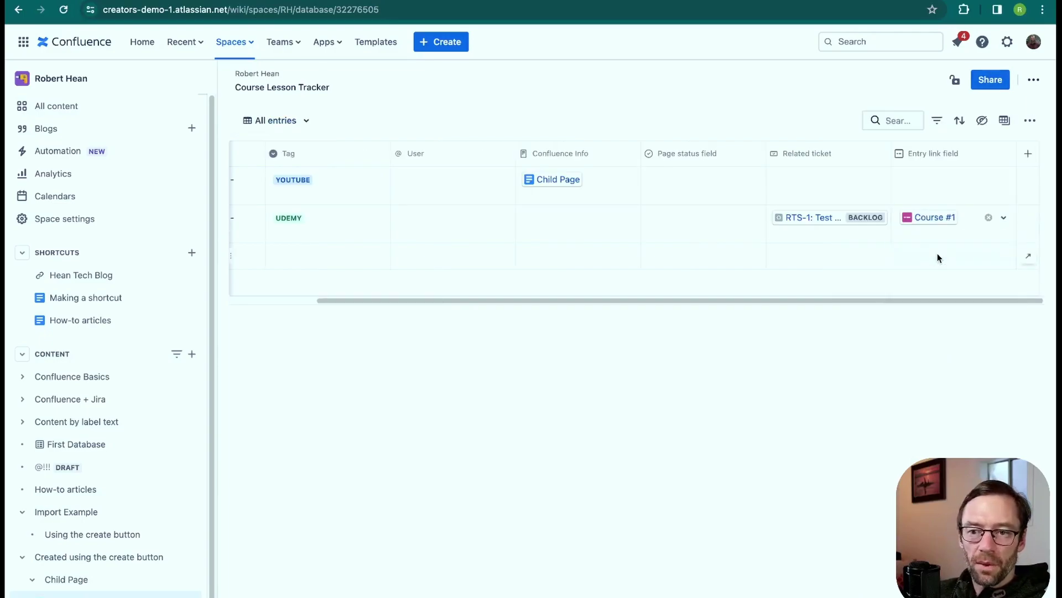
- Add an Entry details column showing the linked entry's User value
{"action": "left_click", "coordinate": [1028, 153]}
{"action": "scroll", "coordinate": [949, 406], "scroll_direction": "down", "scroll_amount": 5}
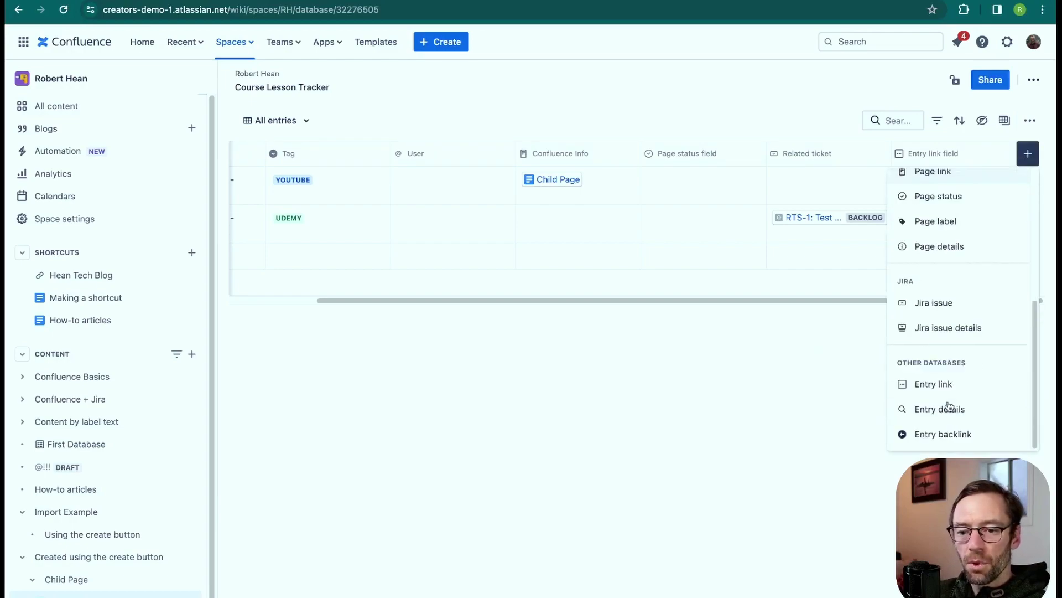
{"action": "left_click", "coordinate": [950, 409]}
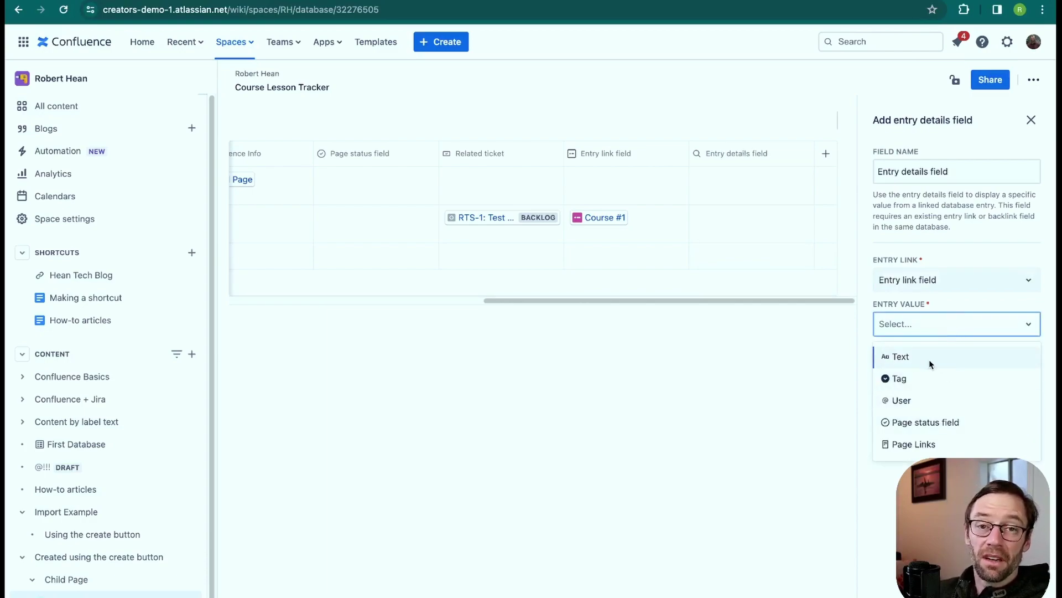
{"action": "left_click", "coordinate": [935, 400]}
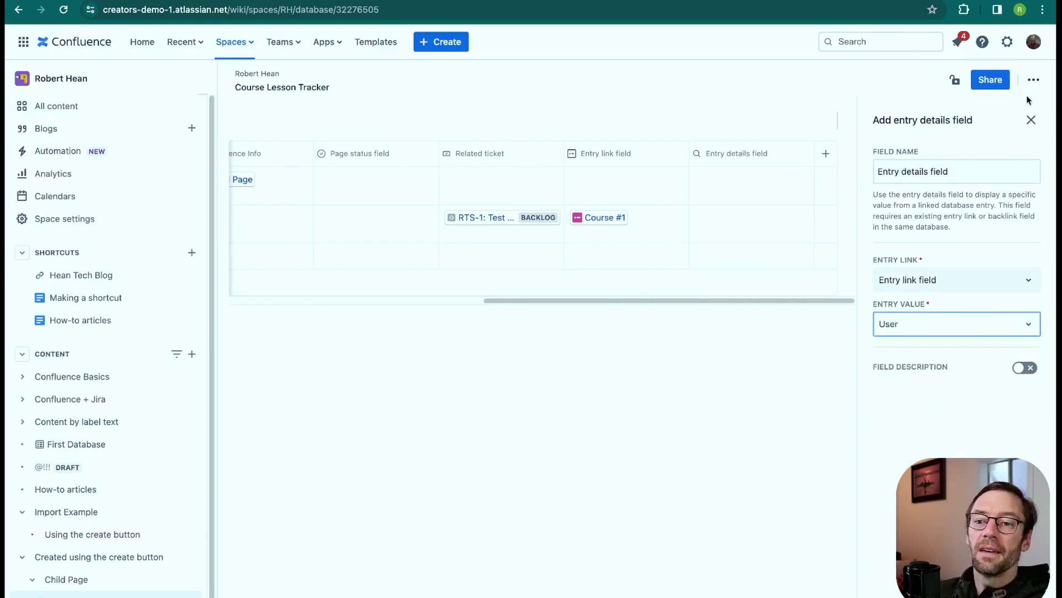
{"action": "left_click", "coordinate": [1030, 120]}
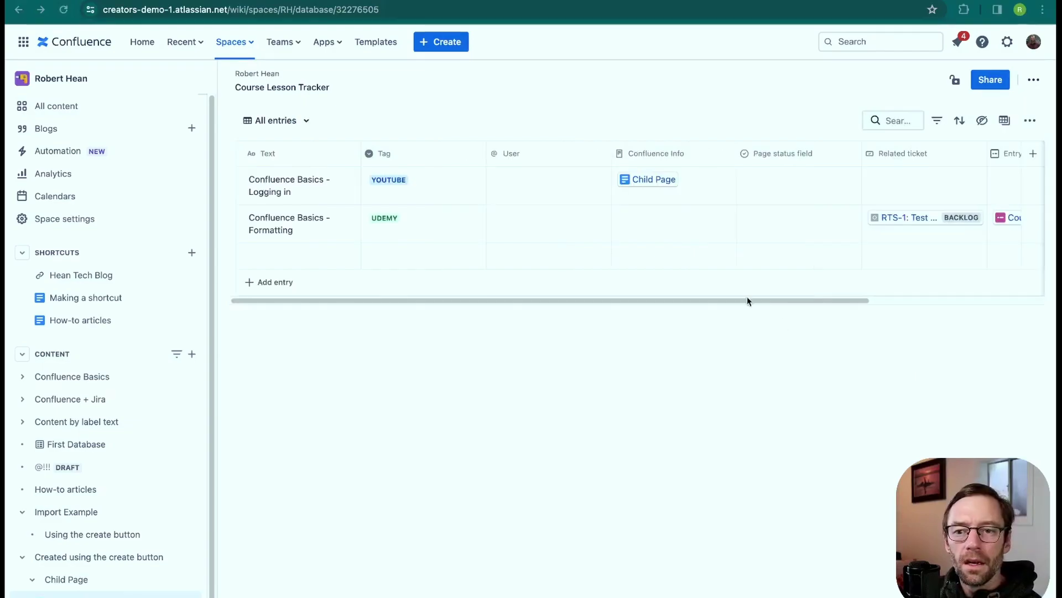
- Add a saved view named 'With confluence pages' and switch to it
{"action": "left_click", "coordinate": [306, 121]}
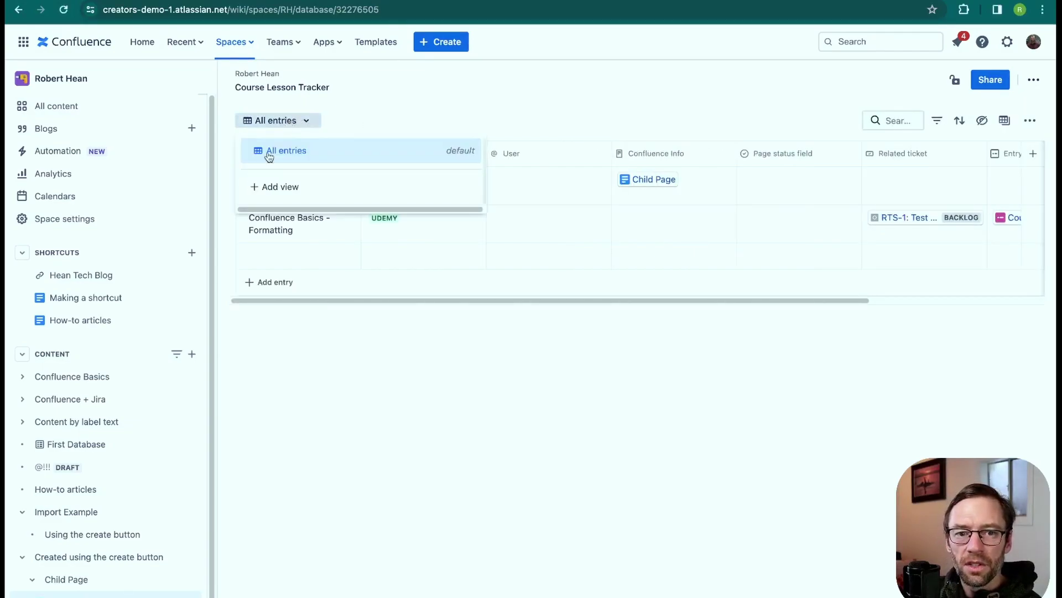
{"action": "left_click", "coordinate": [271, 186]}
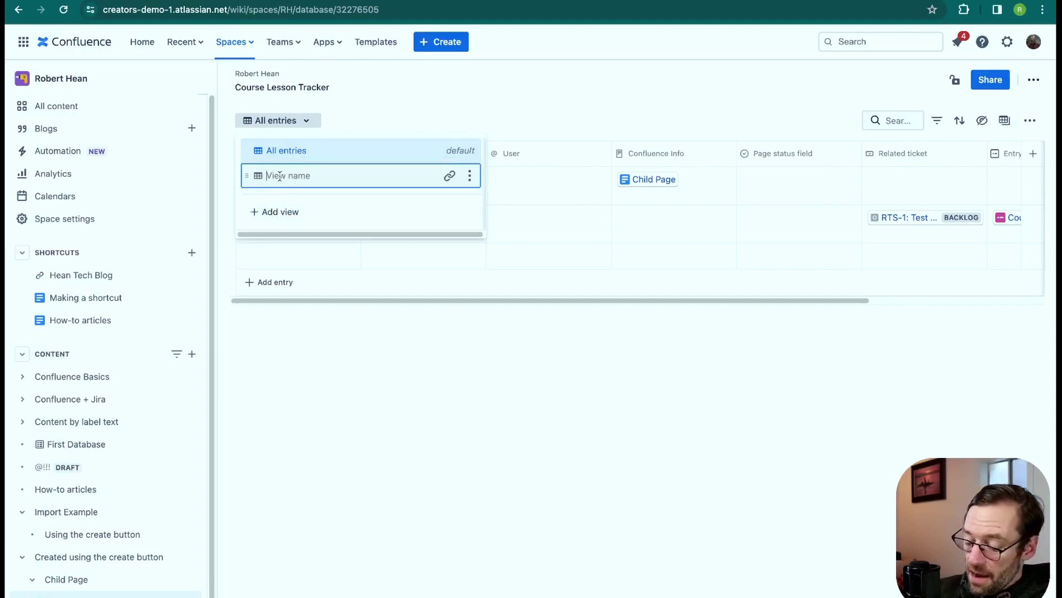
{"action": "type", "text": "With confluence pages"}
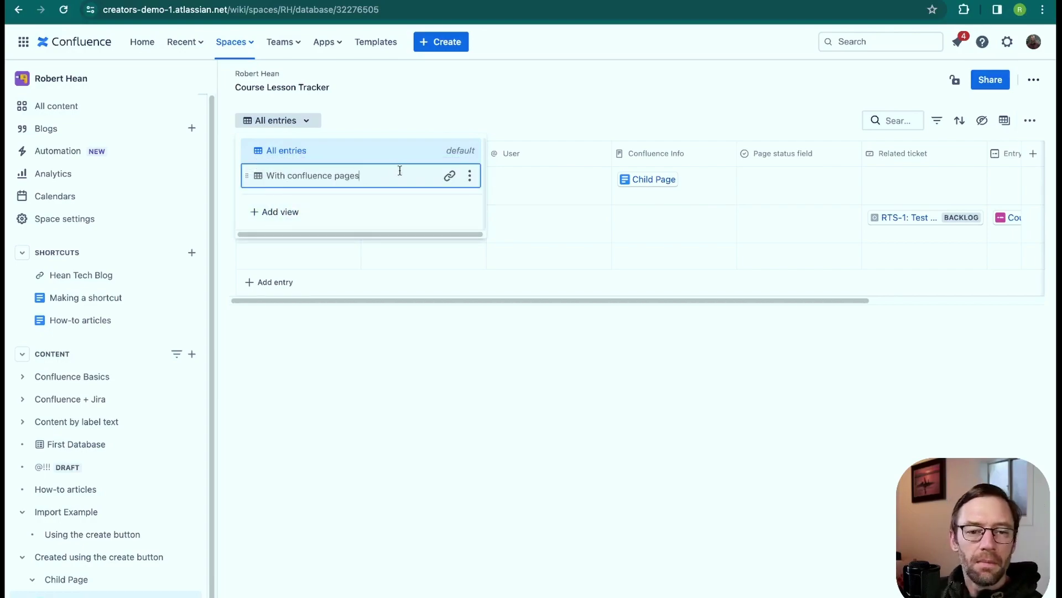
{"action": "left_click", "coordinate": [470, 176]}
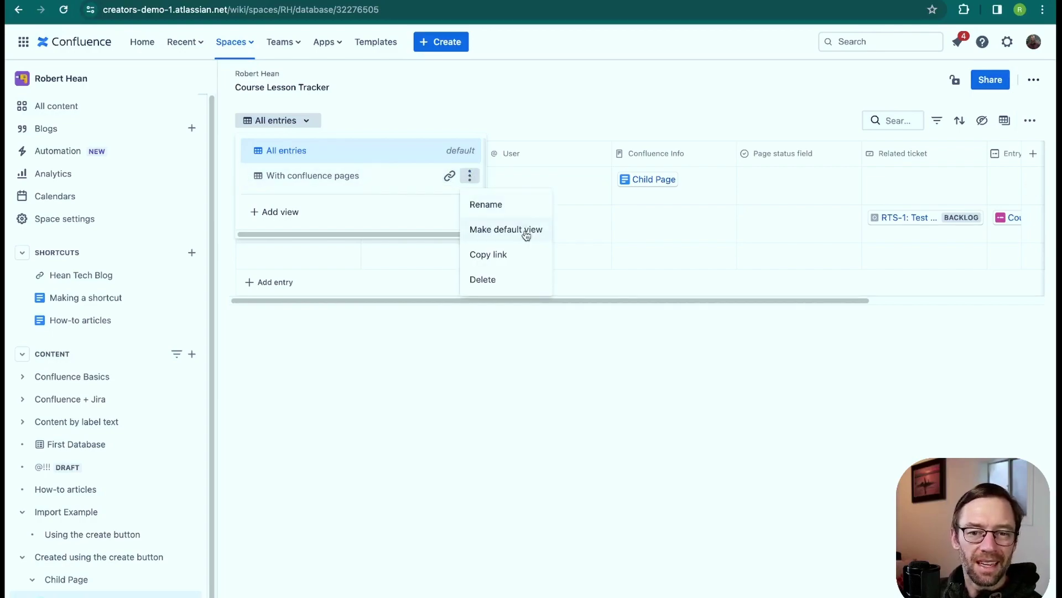
{"action": "left_click", "coordinate": [448, 178]}
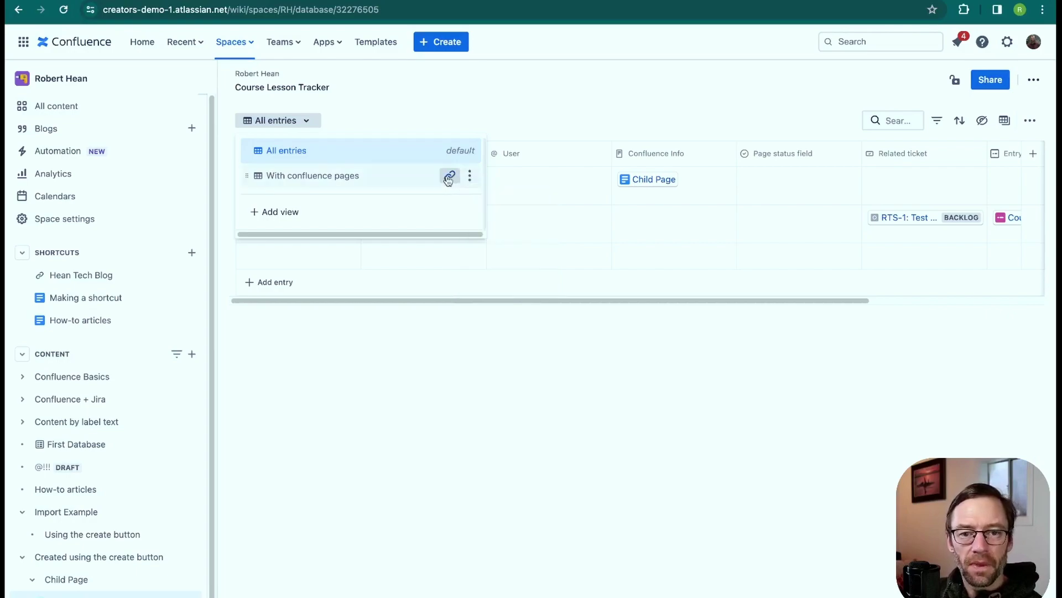
{"action": "left_click", "coordinate": [366, 176]}
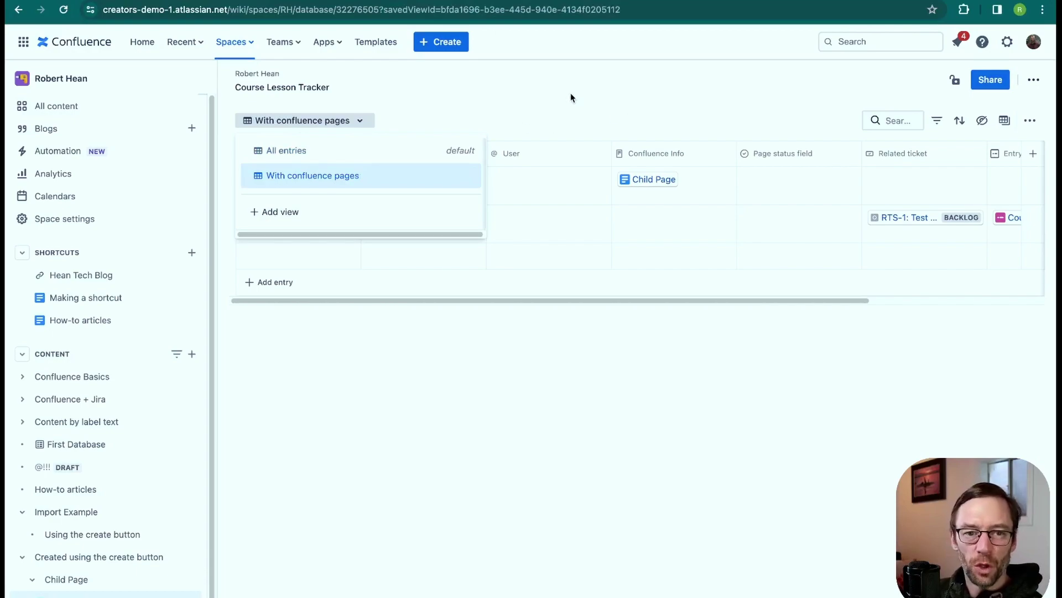
{"action": "left_click", "coordinate": [529, 384]}
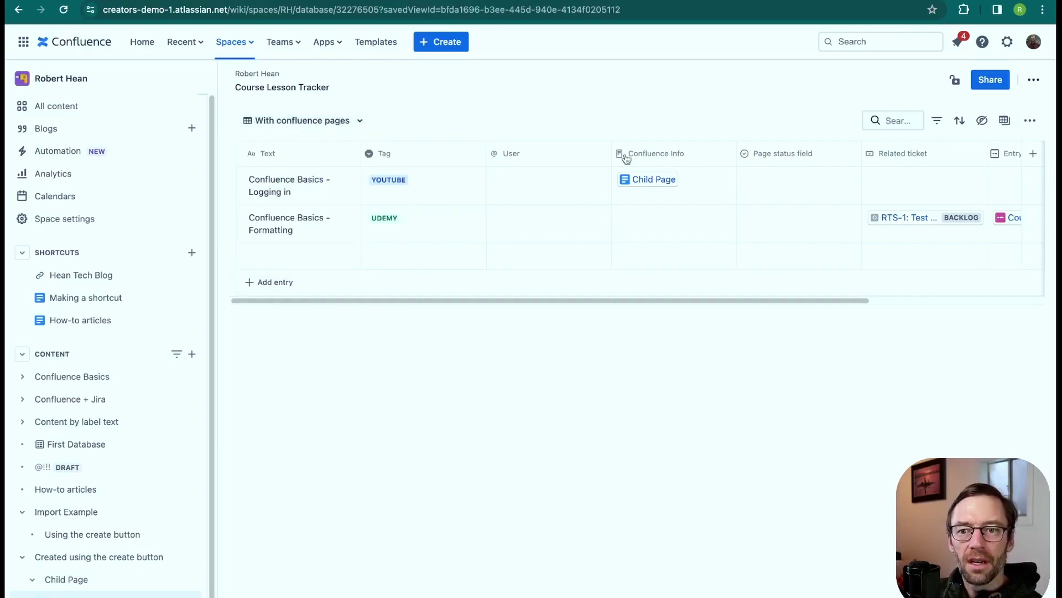
- Filter the view to entries whose Confluence Info is not empty
{"action": "left_click", "coordinate": [936, 122]}
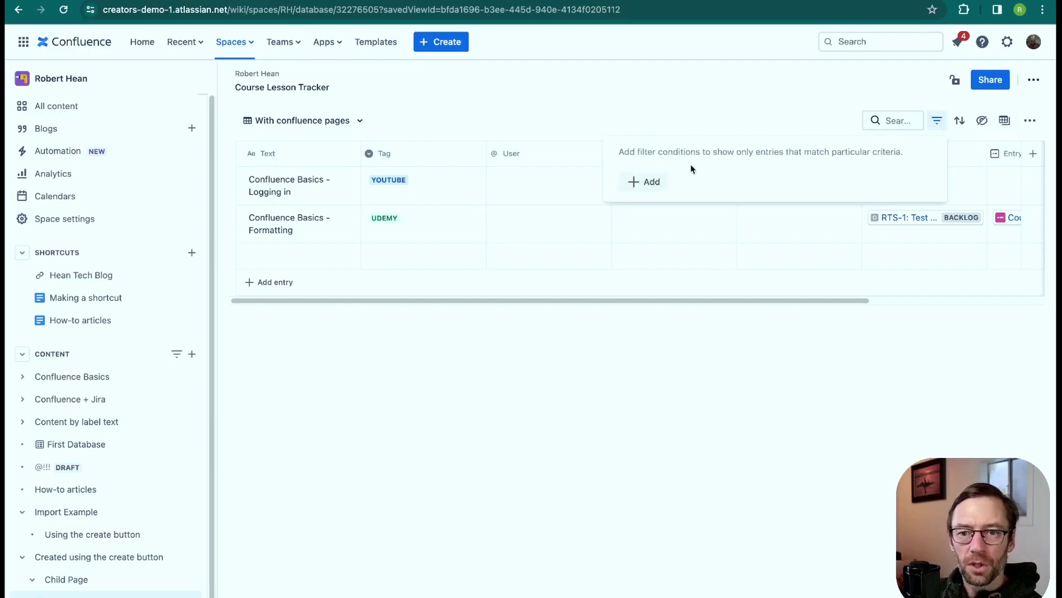
{"action": "left_click", "coordinate": [645, 182]}
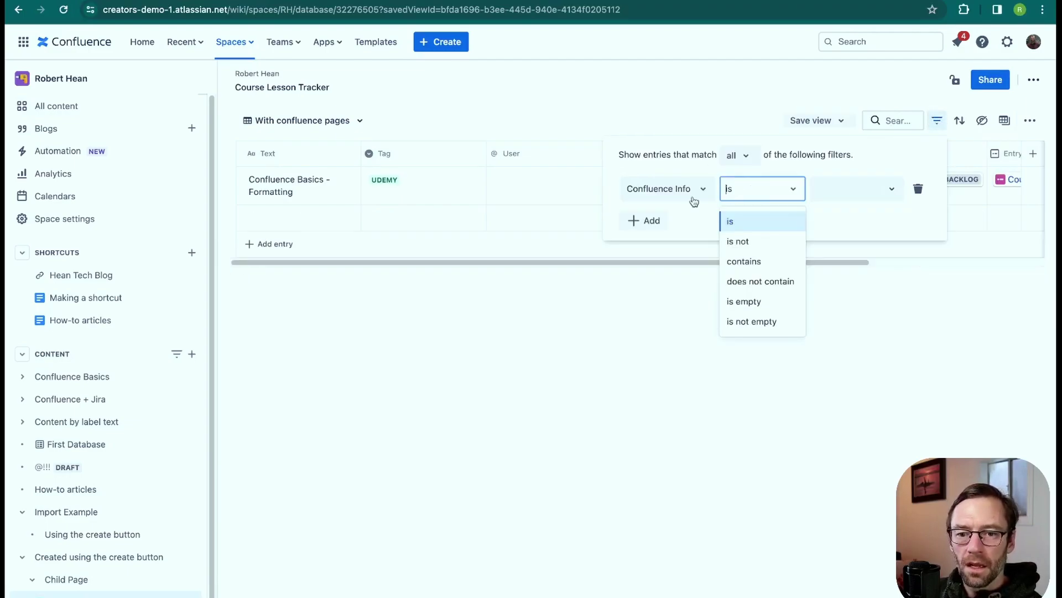
{"action": "left_click", "coordinate": [761, 322]}
{"action": "left_click", "coordinate": [637, 318]}
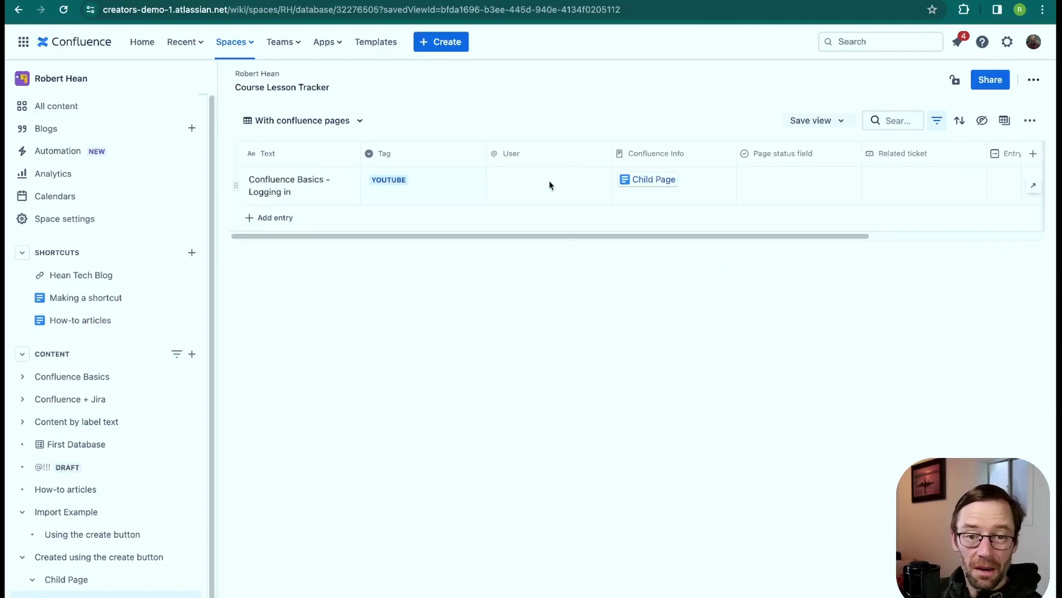
- Switch back to the All entries view
{"action": "left_click", "coordinate": [354, 126]}
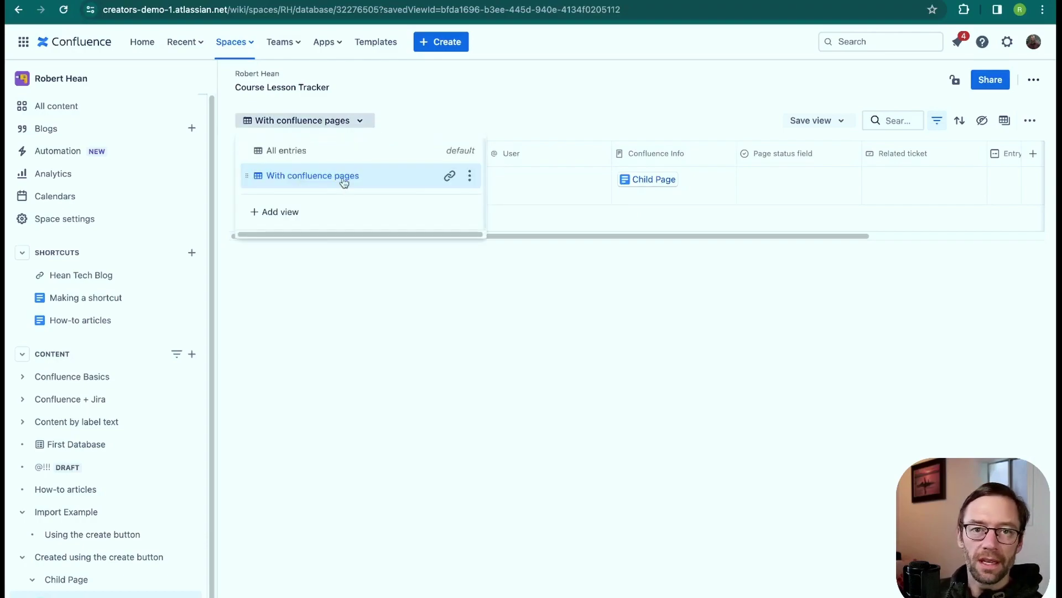
{"action": "left_click", "coordinate": [475, 266]}
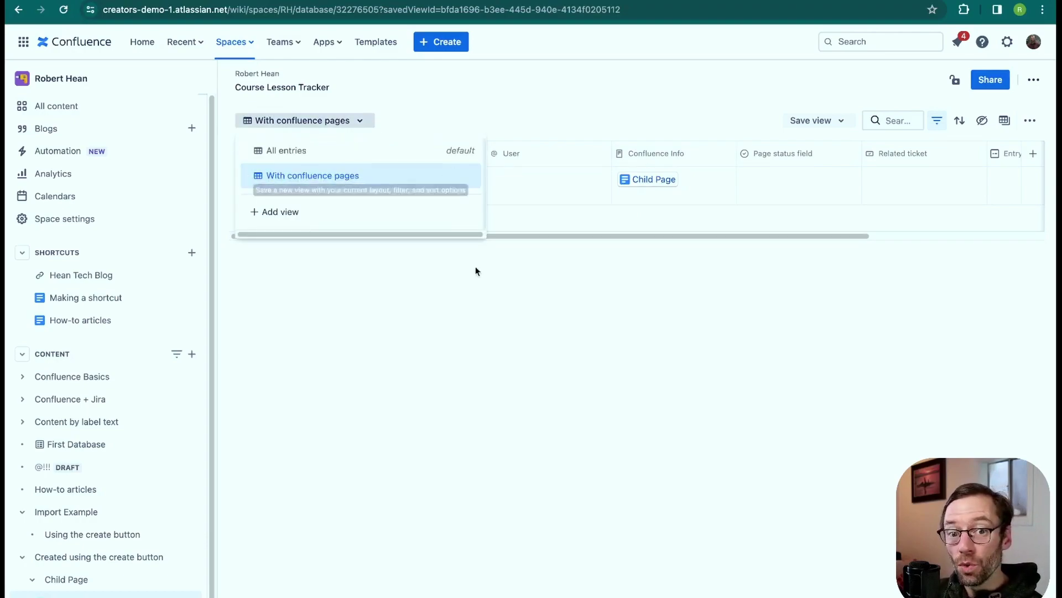
{"action": "left_click", "coordinate": [359, 122]}
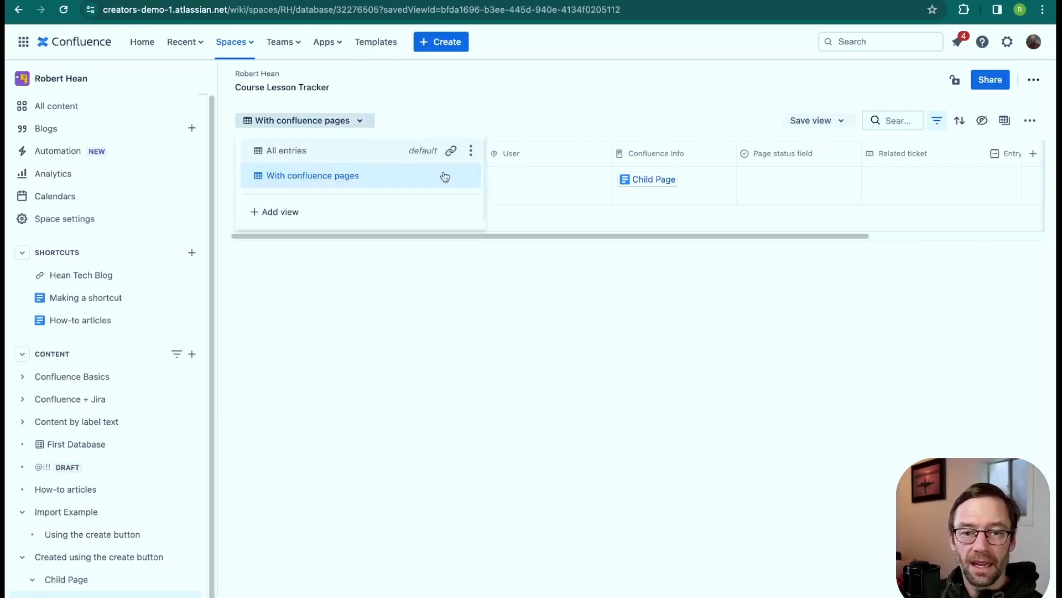
{"action": "mouse_move", "coordinate": [446, 177]}
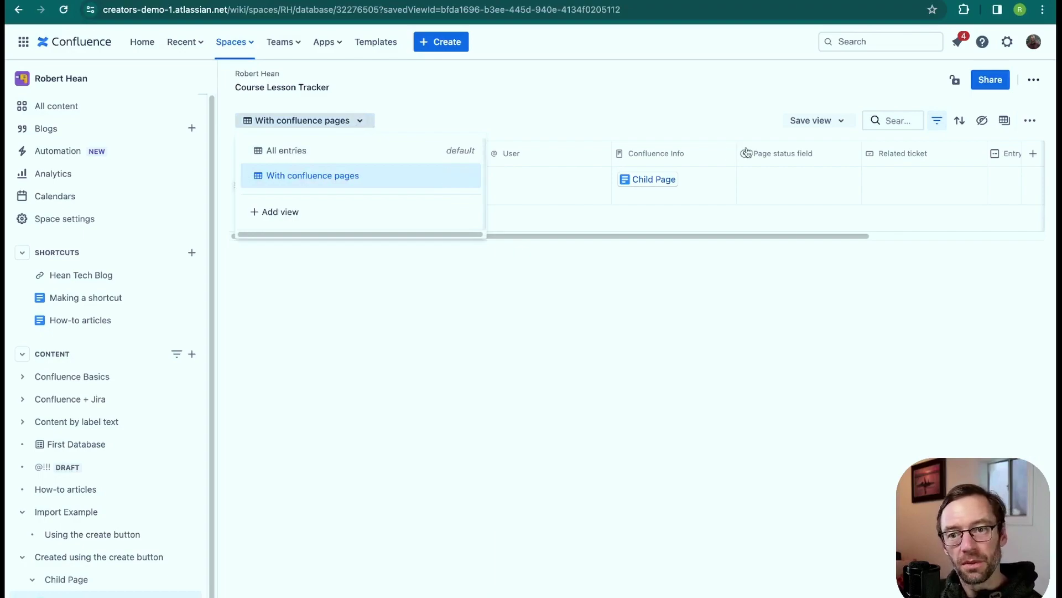
{"action": "left_click", "coordinate": [943, 189]}
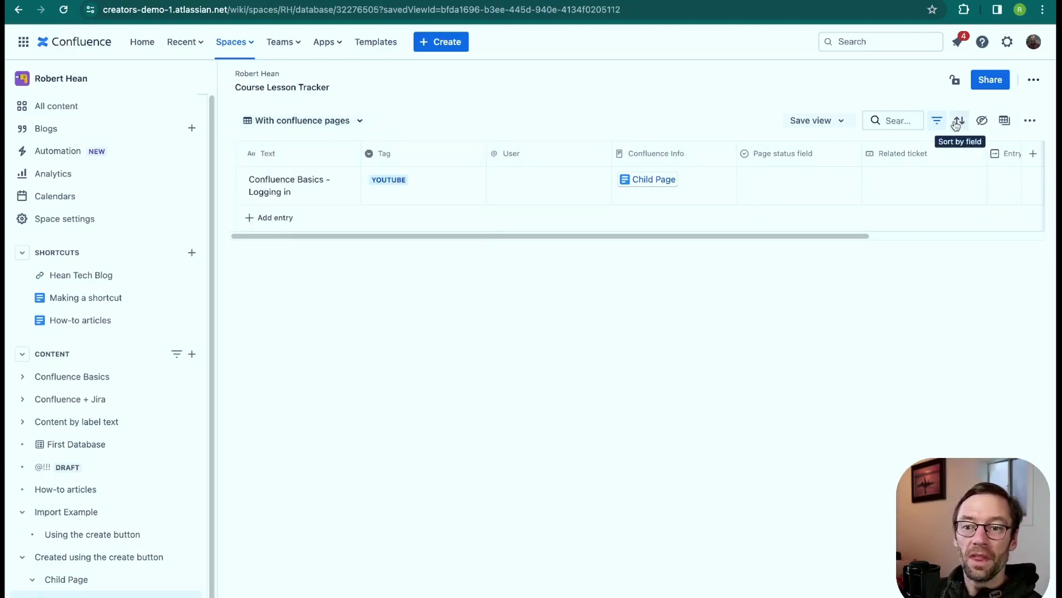
{"action": "left_click", "coordinate": [1004, 121]}
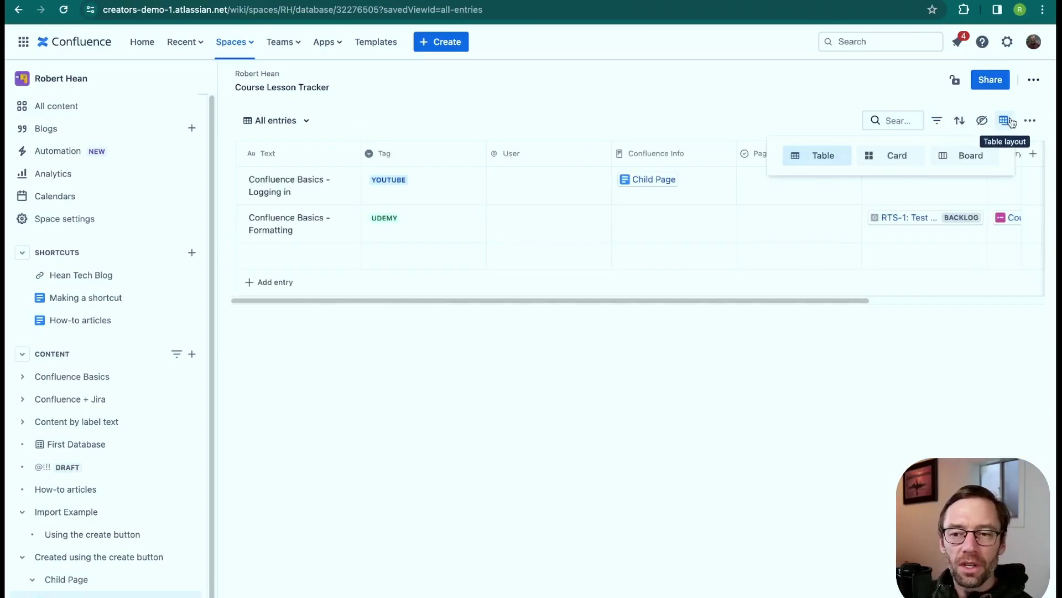
- Show All entries as a board grouped by Tag with Undefined, YOUTUBE and UDEMY columns
{"action": "left_click", "coordinate": [976, 153]}
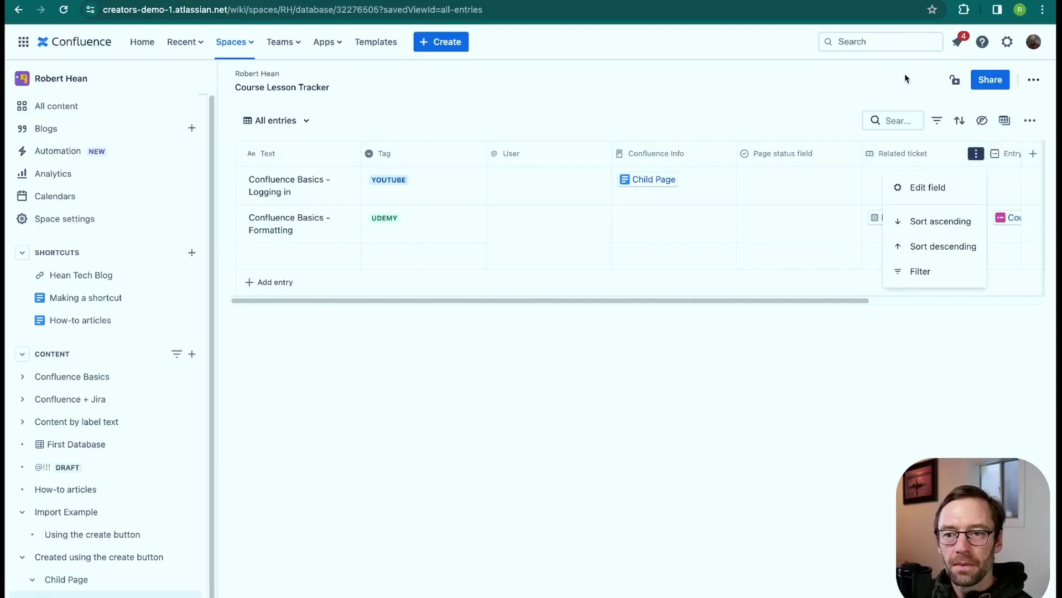
{"action": "left_click", "coordinate": [1005, 121]}
{"action": "left_click", "coordinate": [905, 157]}
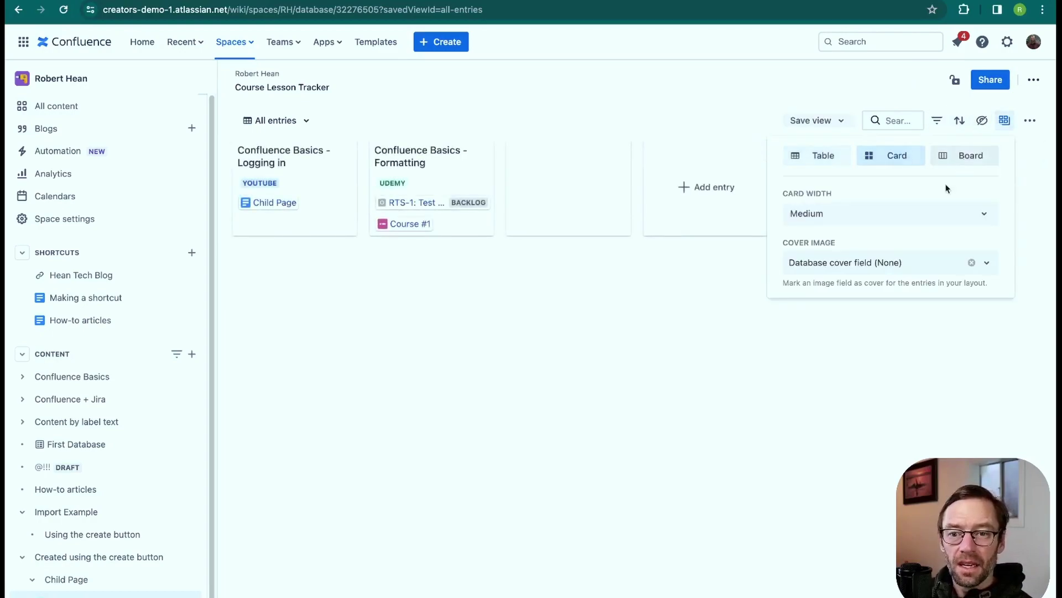
{"action": "left_click", "coordinate": [928, 215]}
{"action": "left_click", "coordinate": [827, 274]}
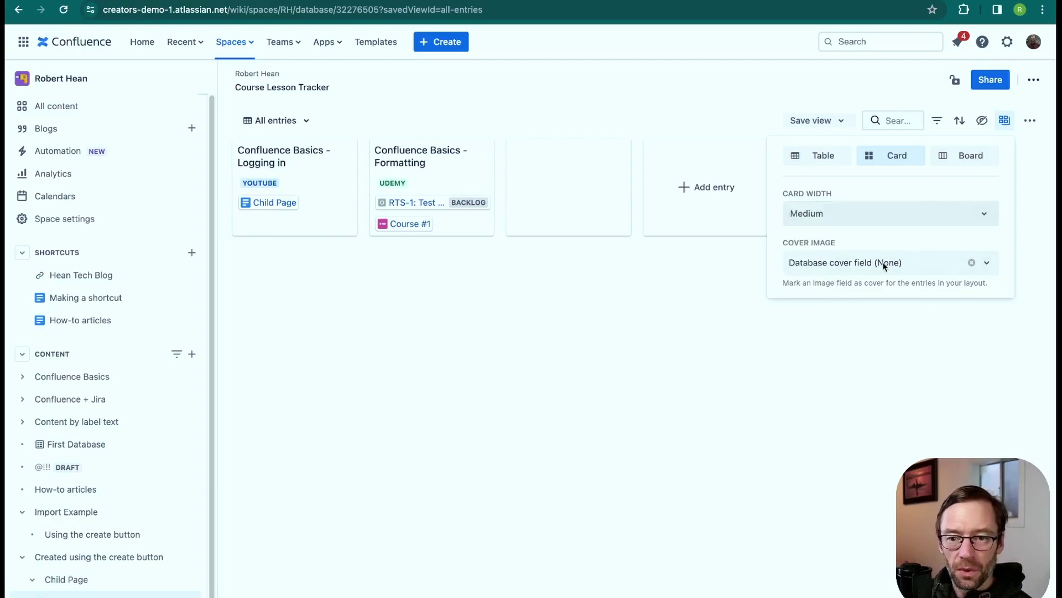
{"action": "left_click", "coordinate": [884, 271]}
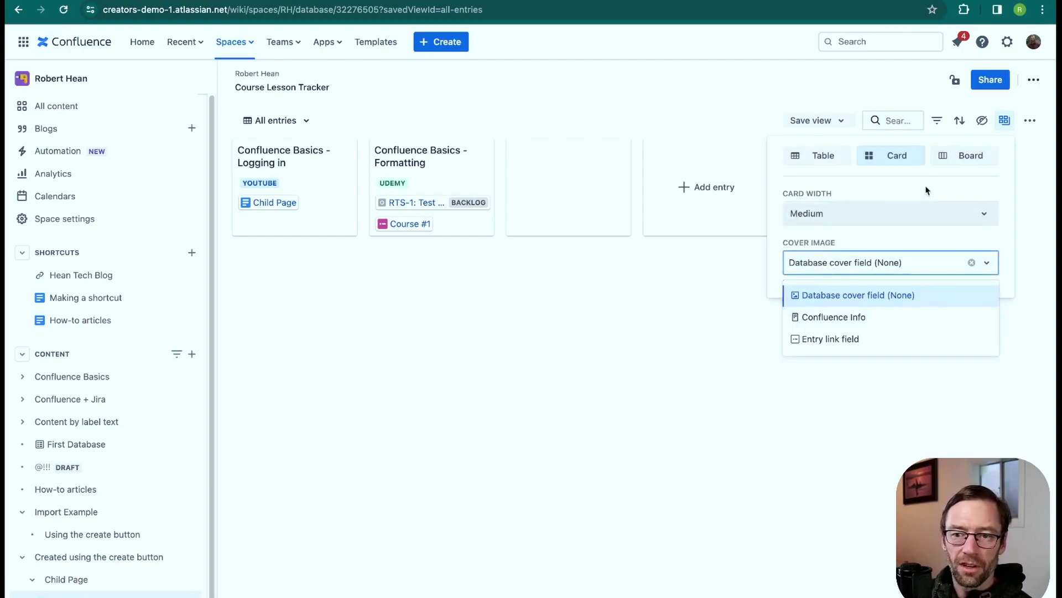
{"action": "left_click", "coordinate": [961, 166]}
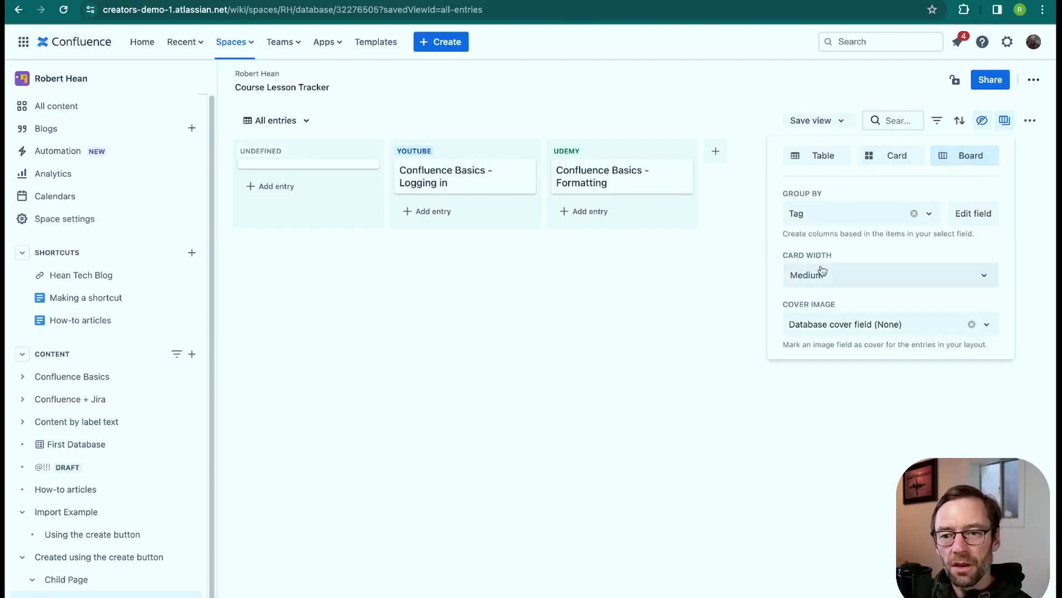
{"action": "left_click", "coordinate": [690, 284]}
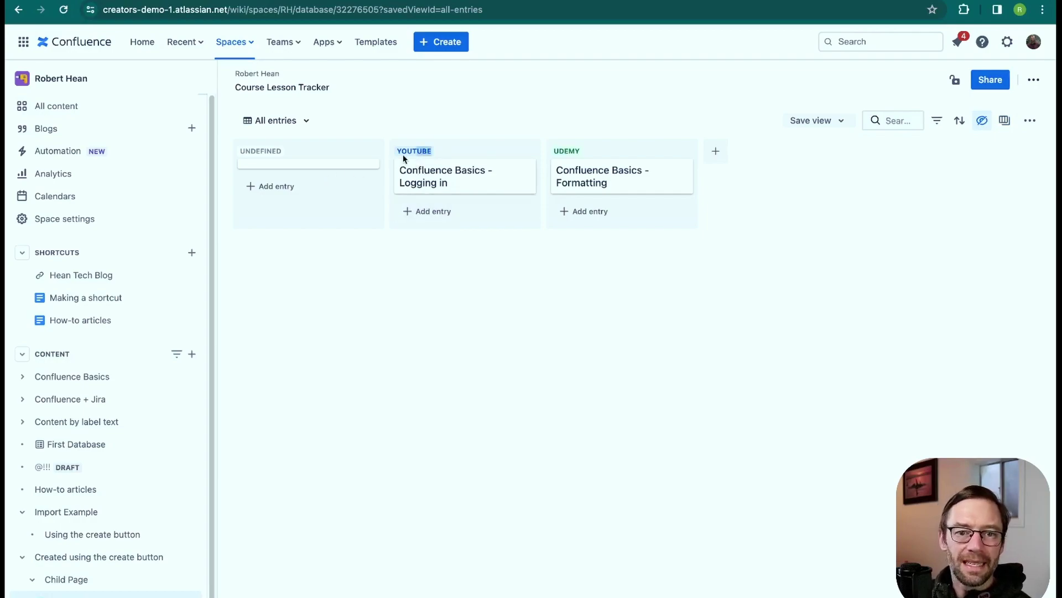
{"action": "left_click_drag", "start_coordinate": [404, 159], "coordinate": [473, 154]}
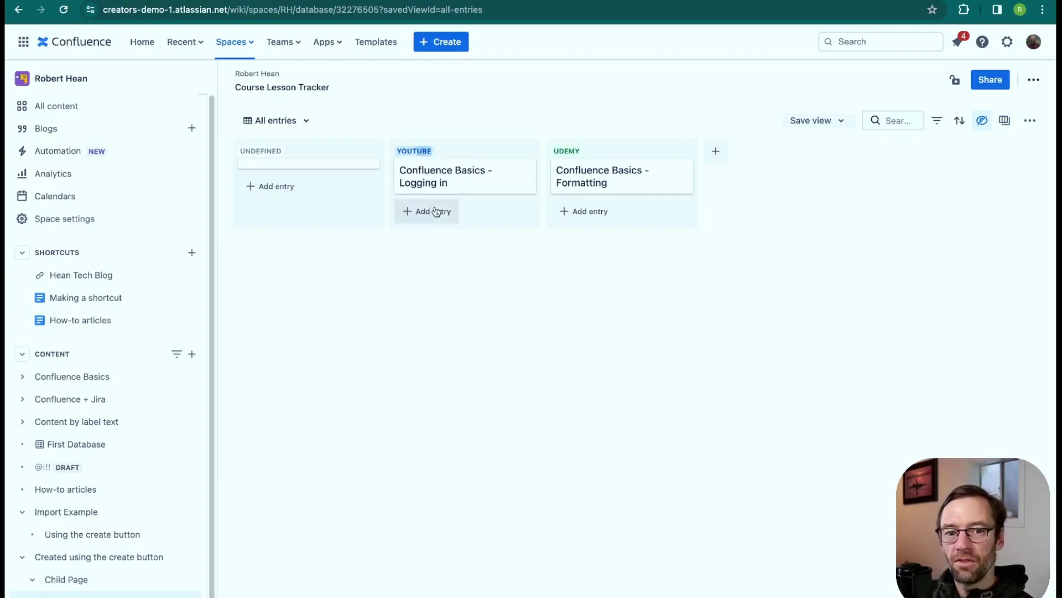